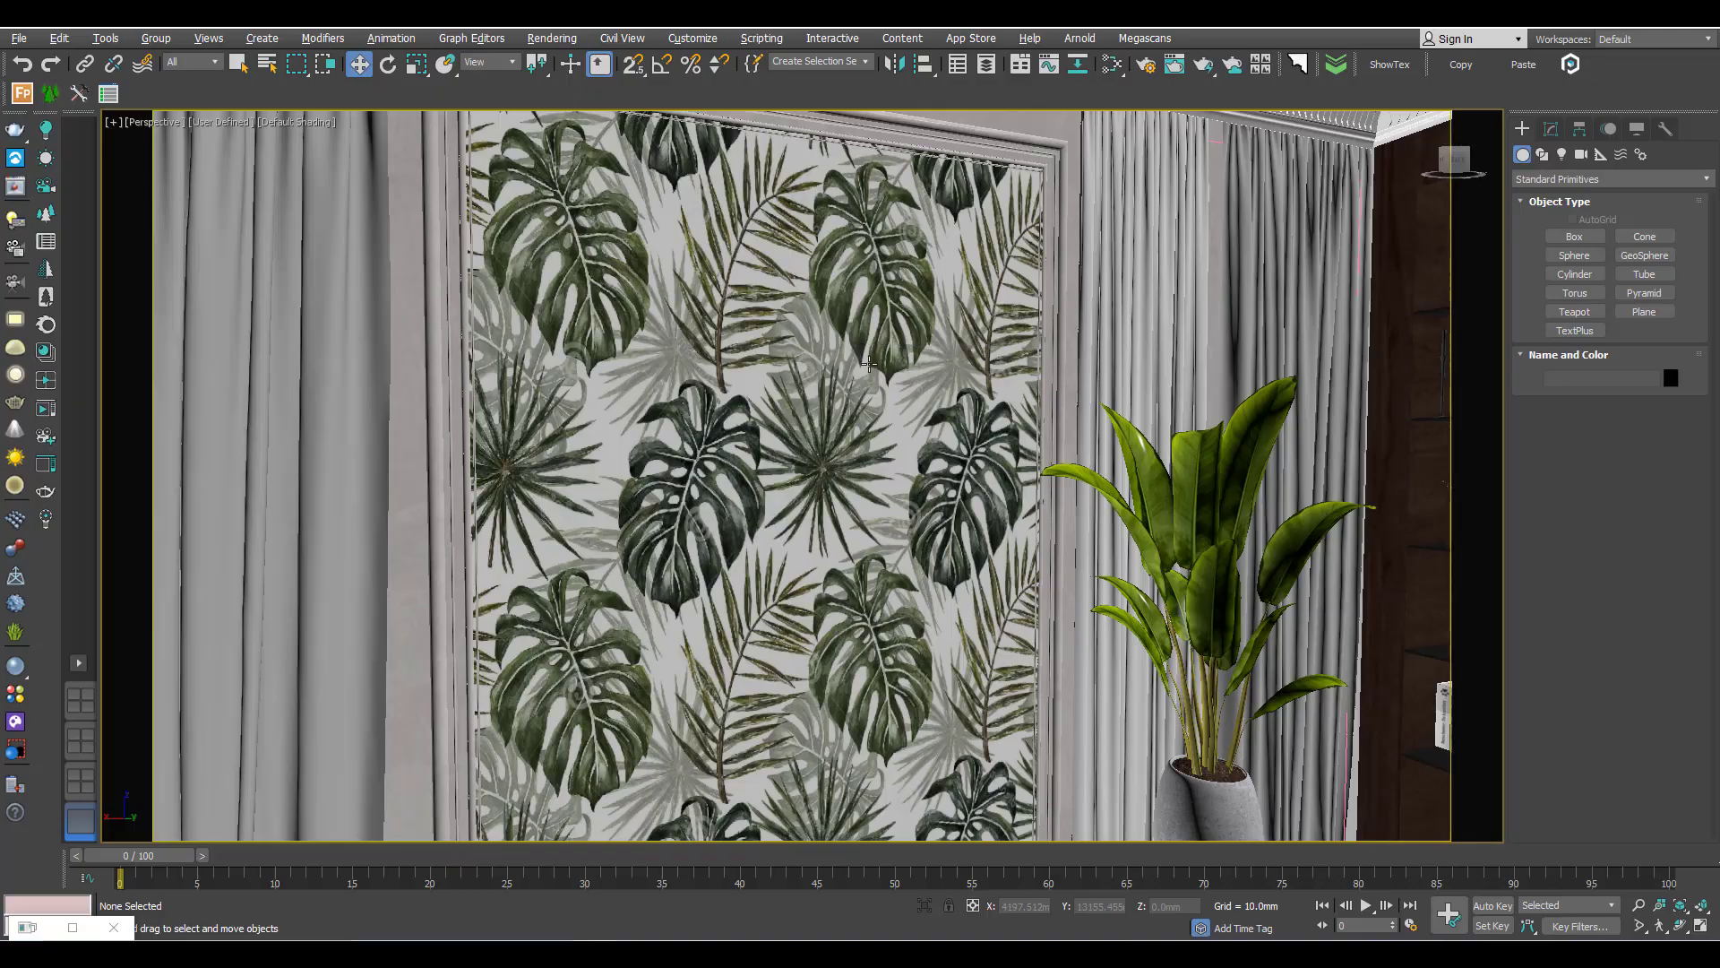
Step: Render the room view with the leaf wallpaper panel in V-Ray
{"action": "scroll", "coordinate": [864, 361], "scroll_direction": "down", "scroll_amount": 5}
{"action": "scroll", "coordinate": [866, 362], "scroll_direction": "down", "scroll_amount": 2}
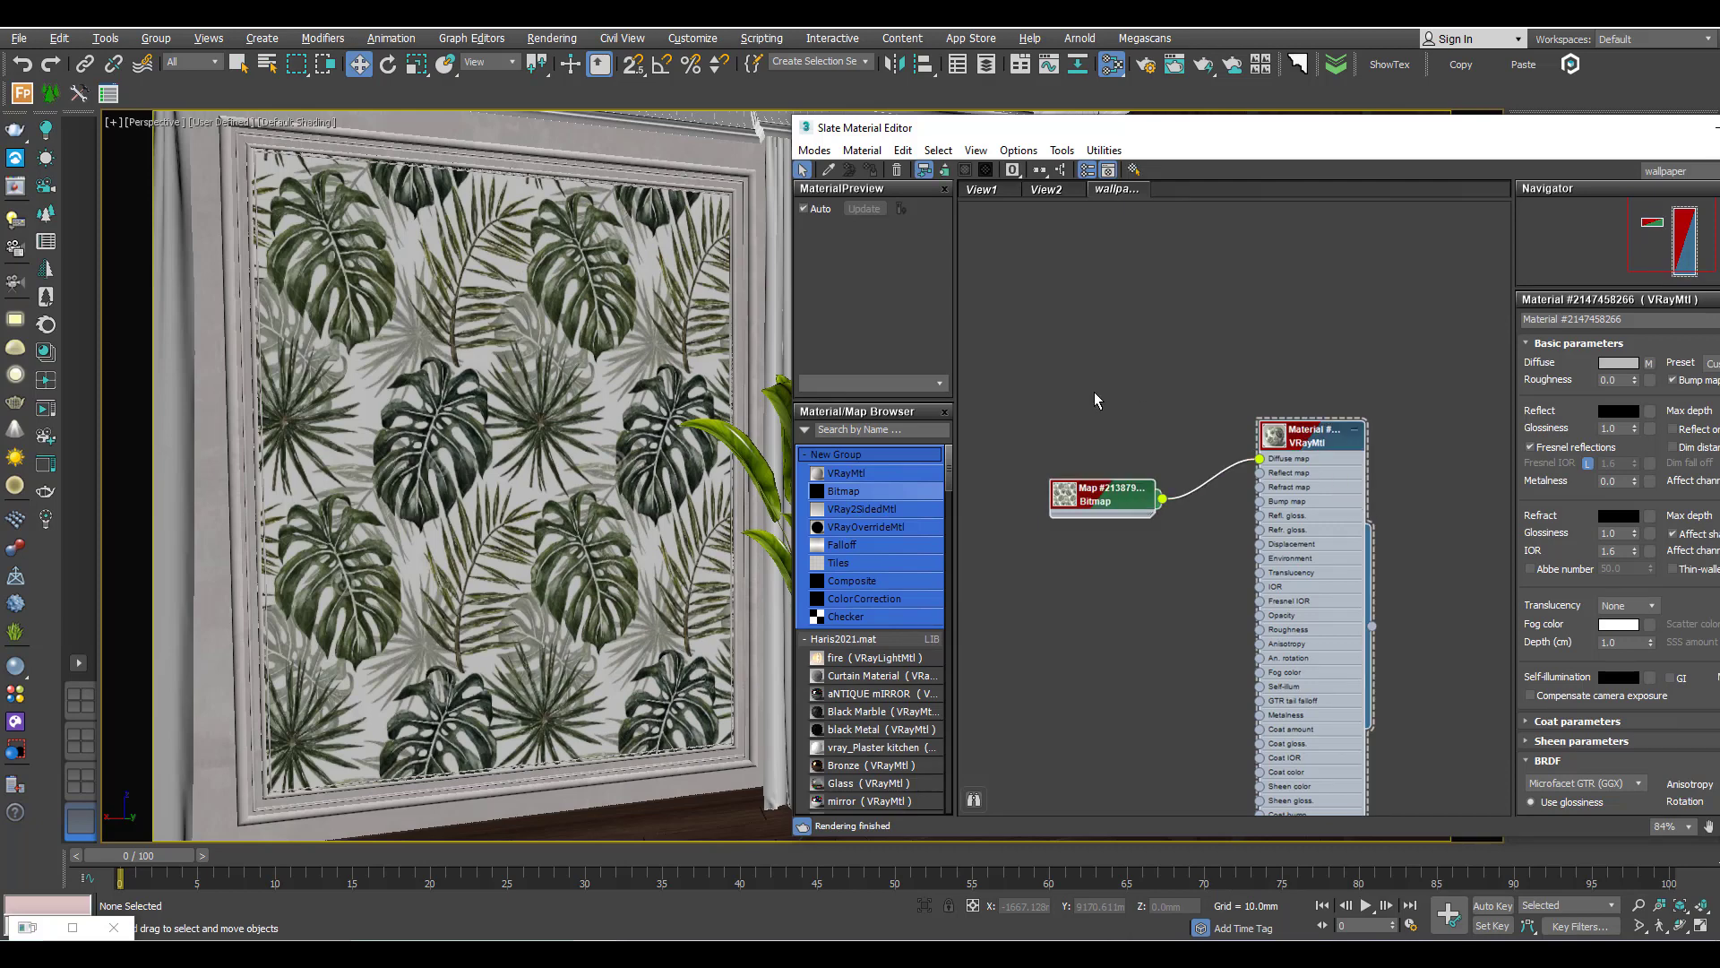
{"action": "left_click_drag", "start_coordinate": [1084, 128], "coordinate": [1167, 187]}
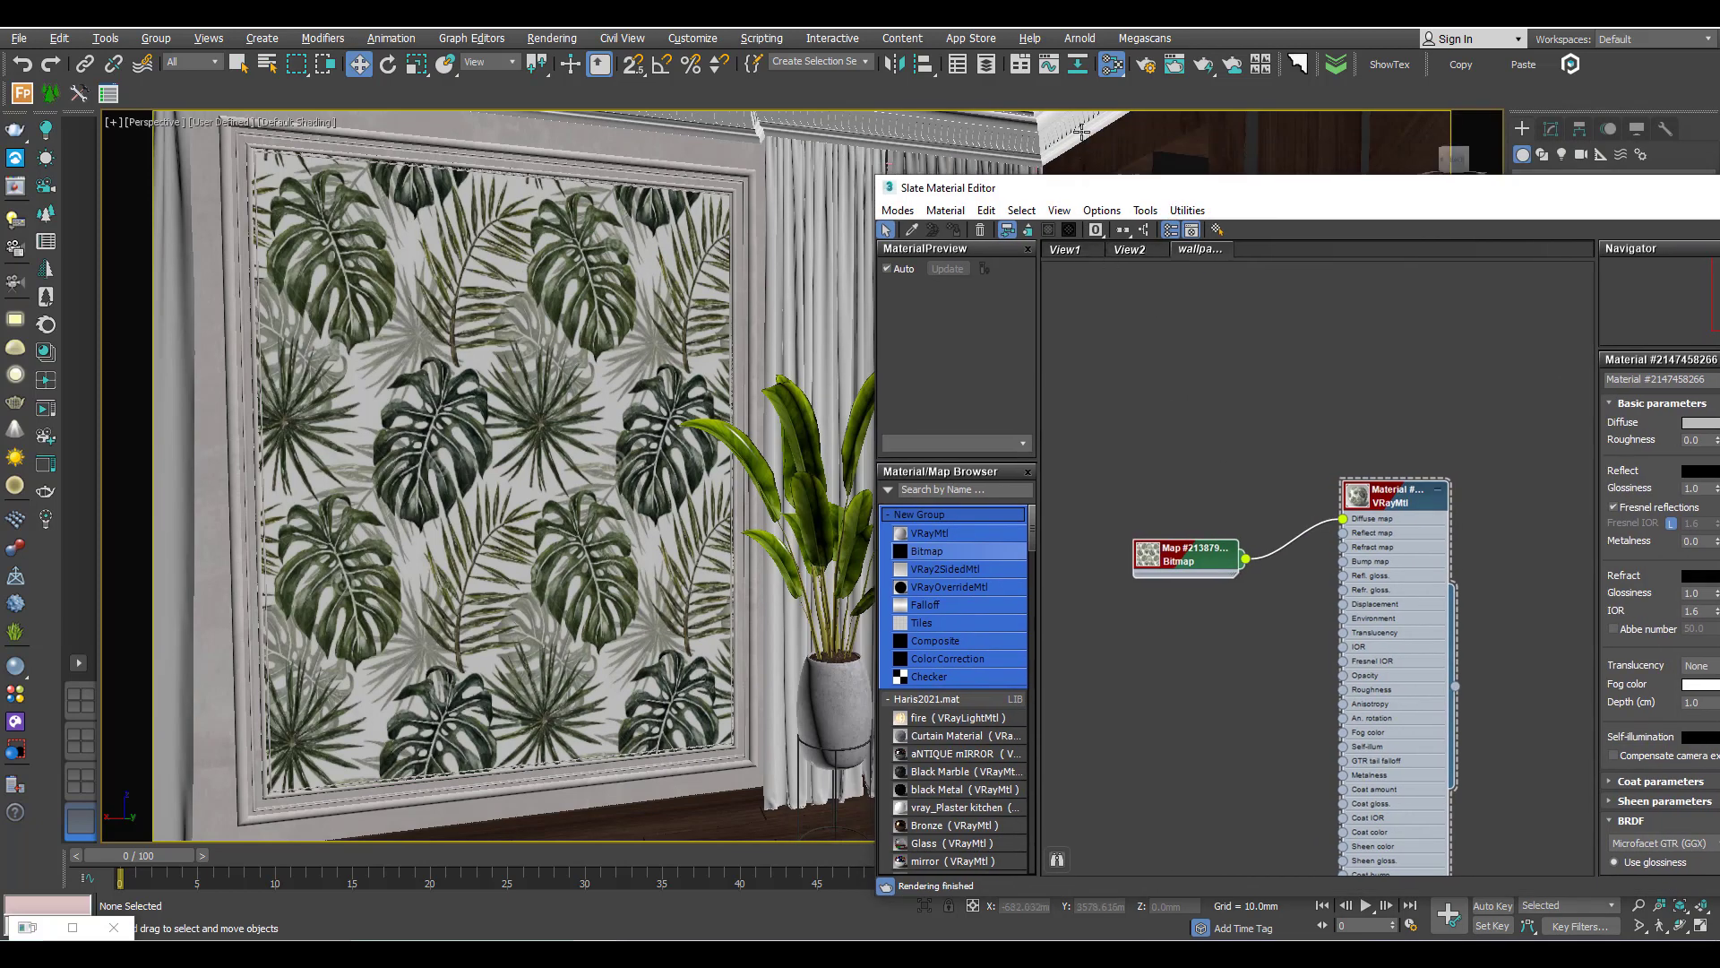
{"action": "left_click", "coordinate": [1145, 64]}
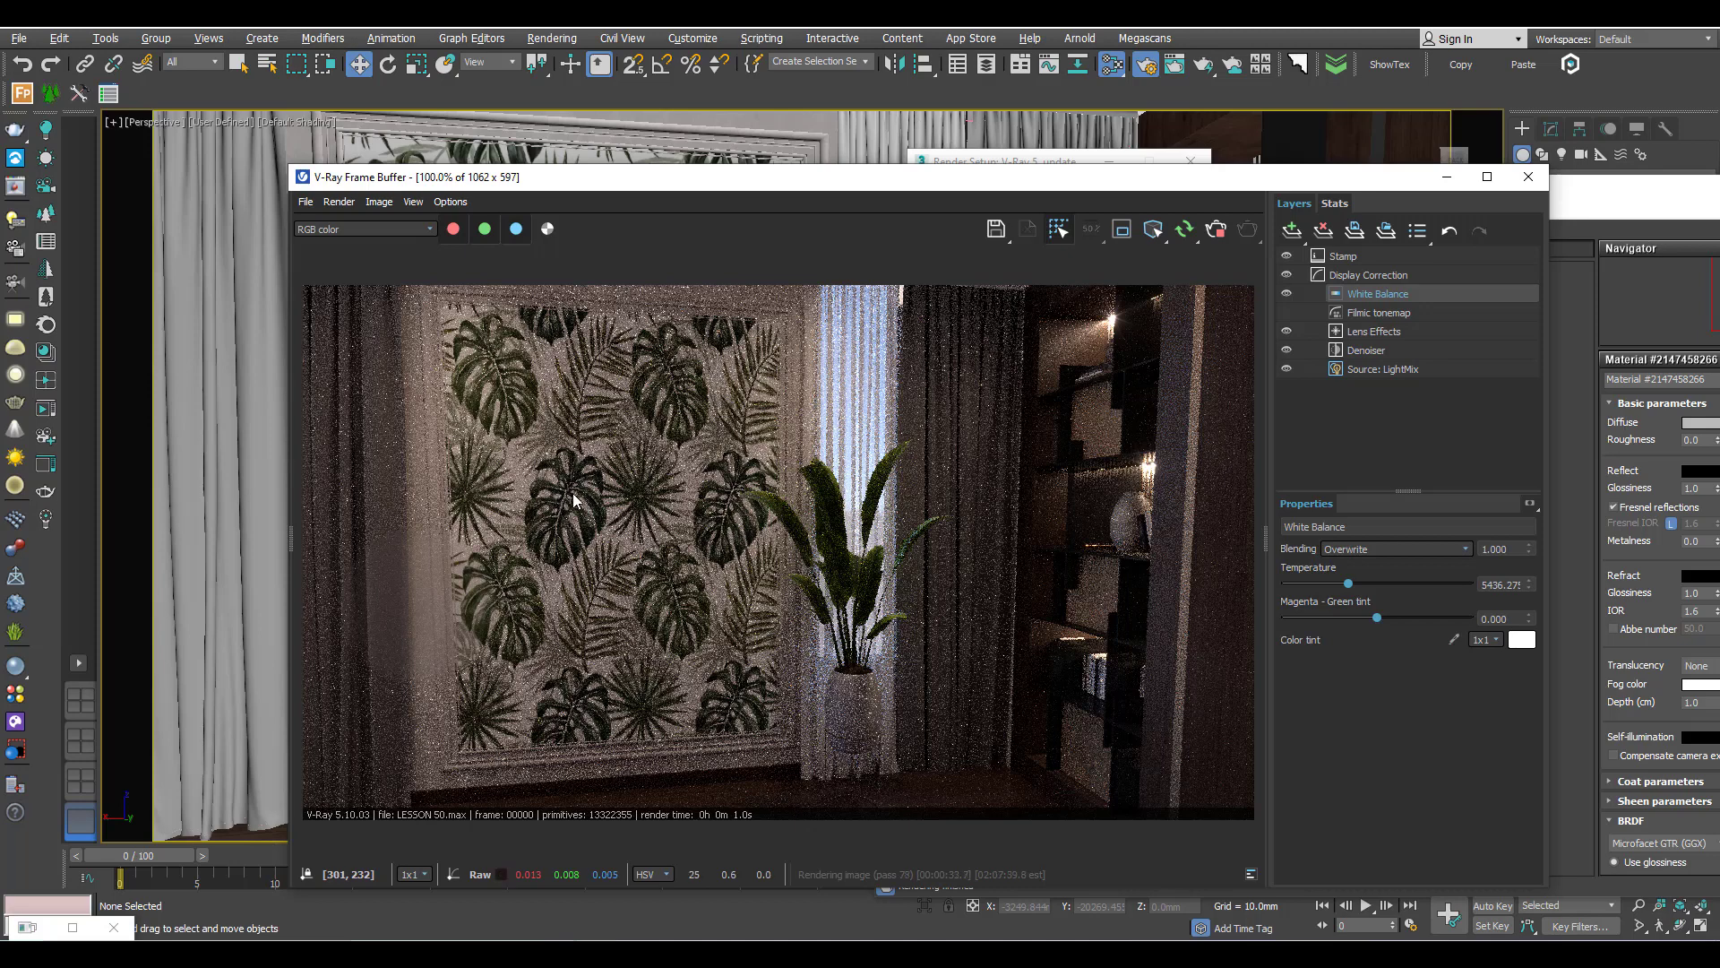
Step: Add a VRayBlendMtl to the wallpaper material graph and display its parameters
{"action": "key", "text": "m"}
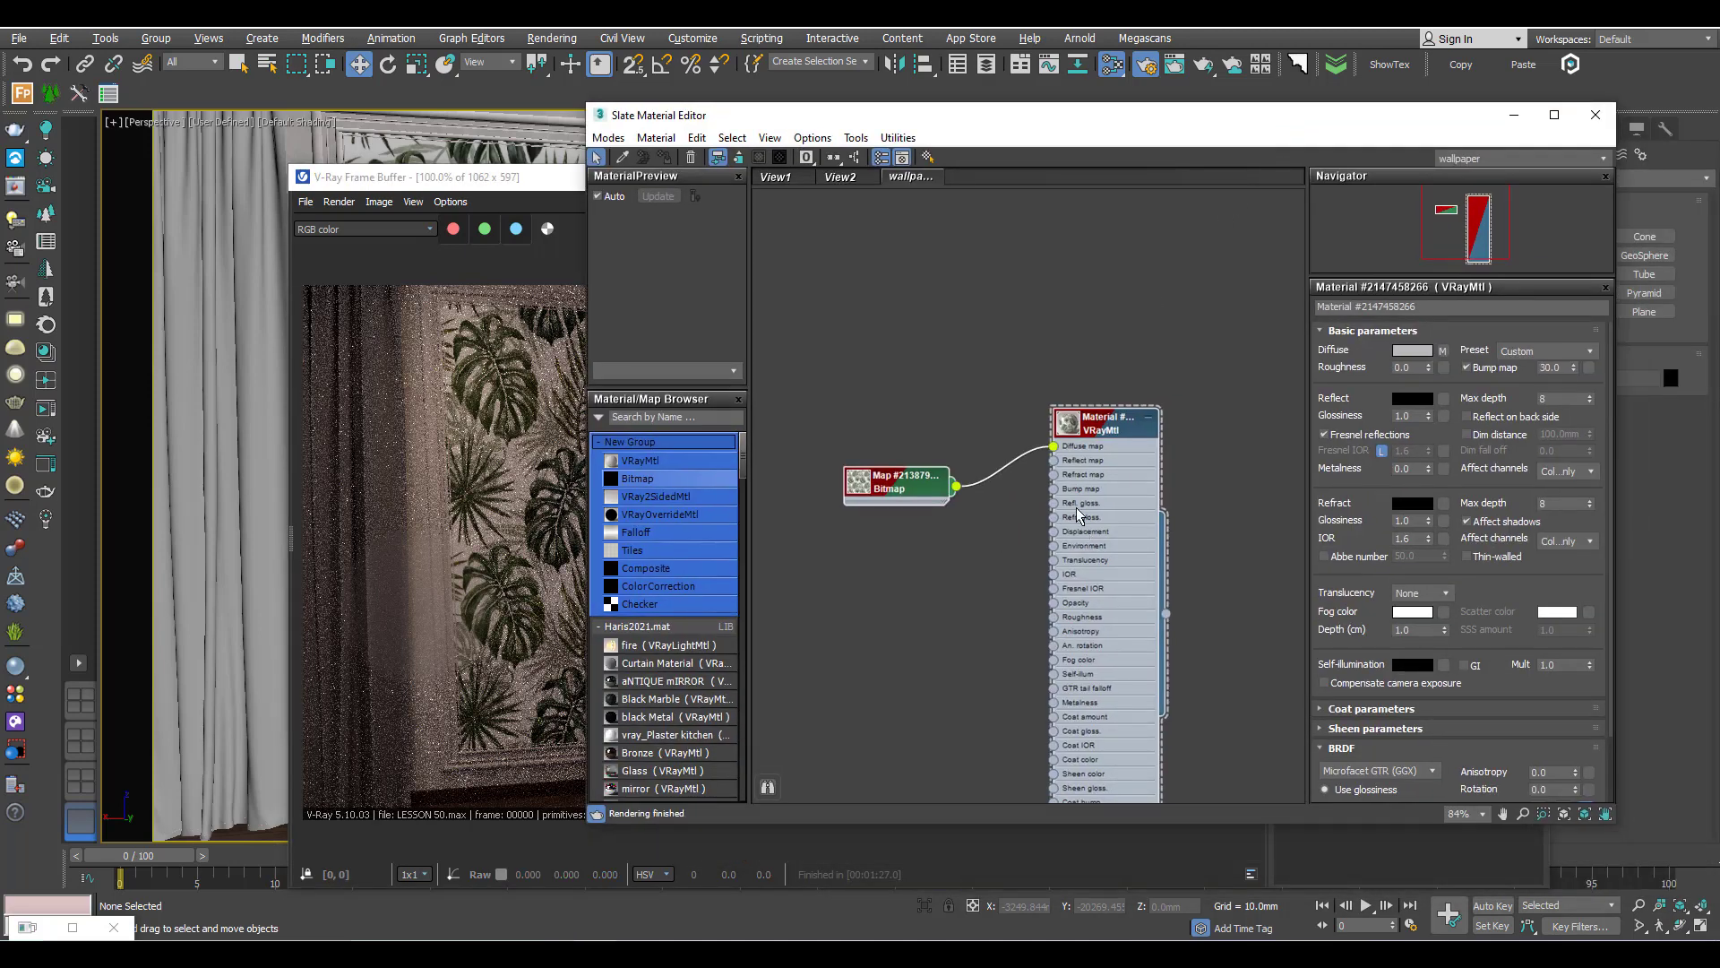
{"action": "scroll", "coordinate": [1077, 507], "scroll_direction": "down", "scroll_amount": 2}
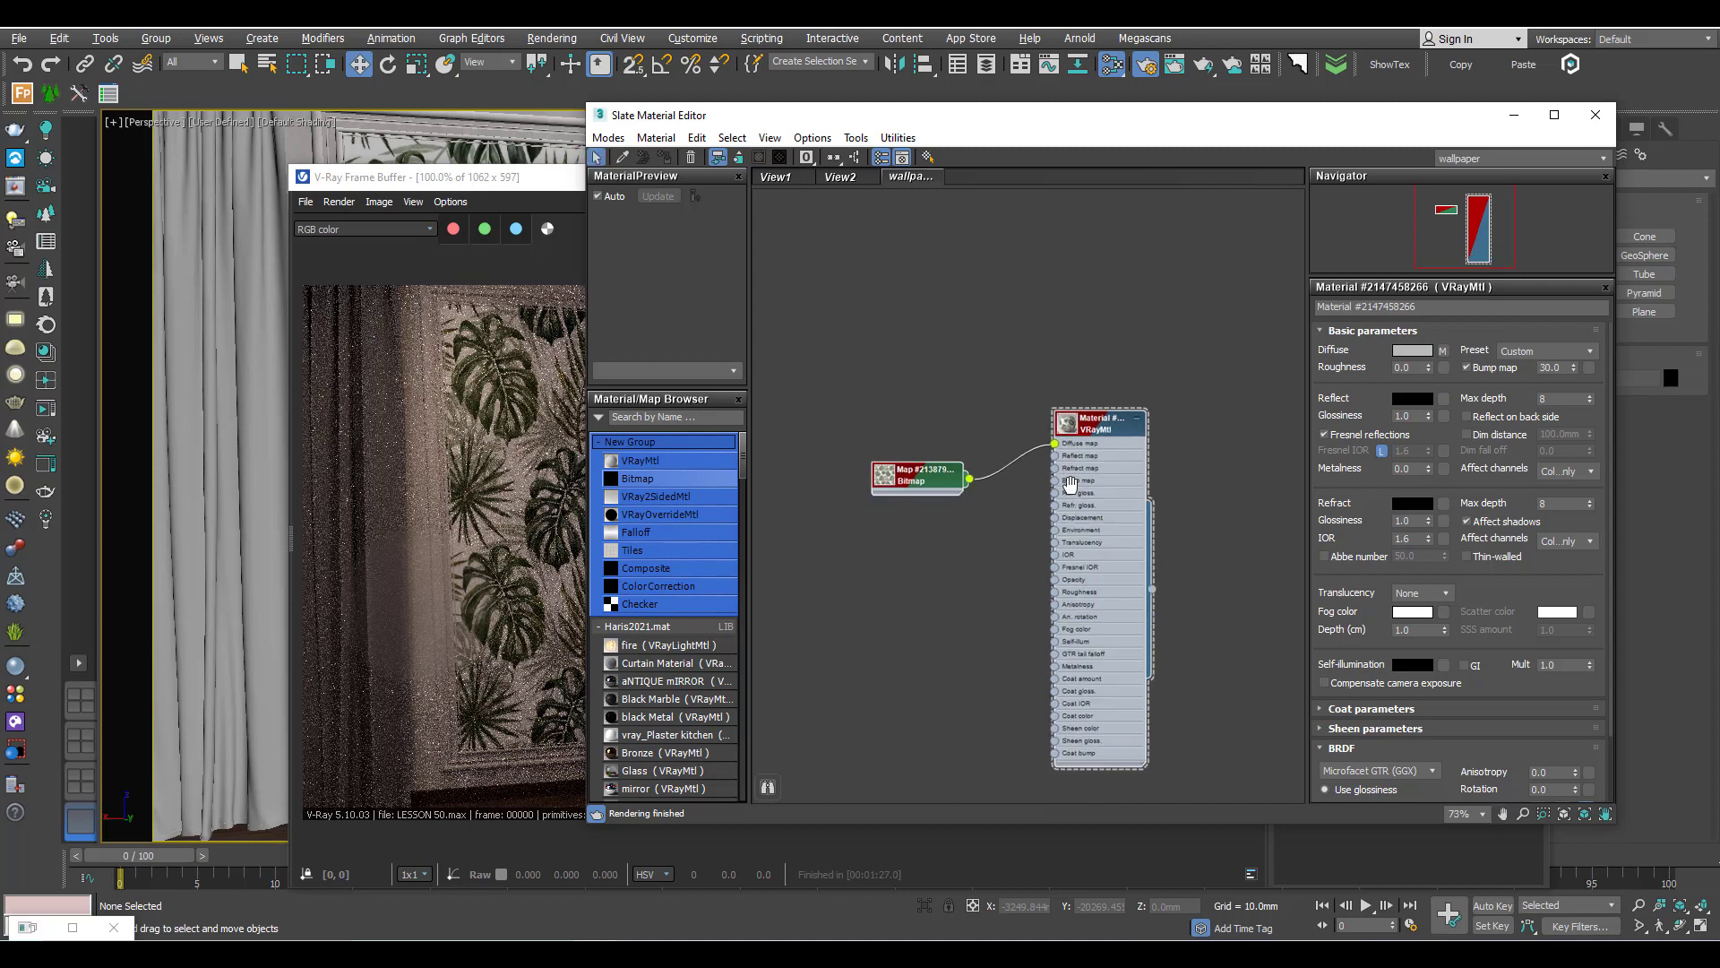
{"action": "middle_click_drag", "start_coordinate": [1069, 493], "coordinate": [886, 556]}
{"action": "middle_click_drag", "start_coordinate": [993, 444], "coordinate": [971, 493]}
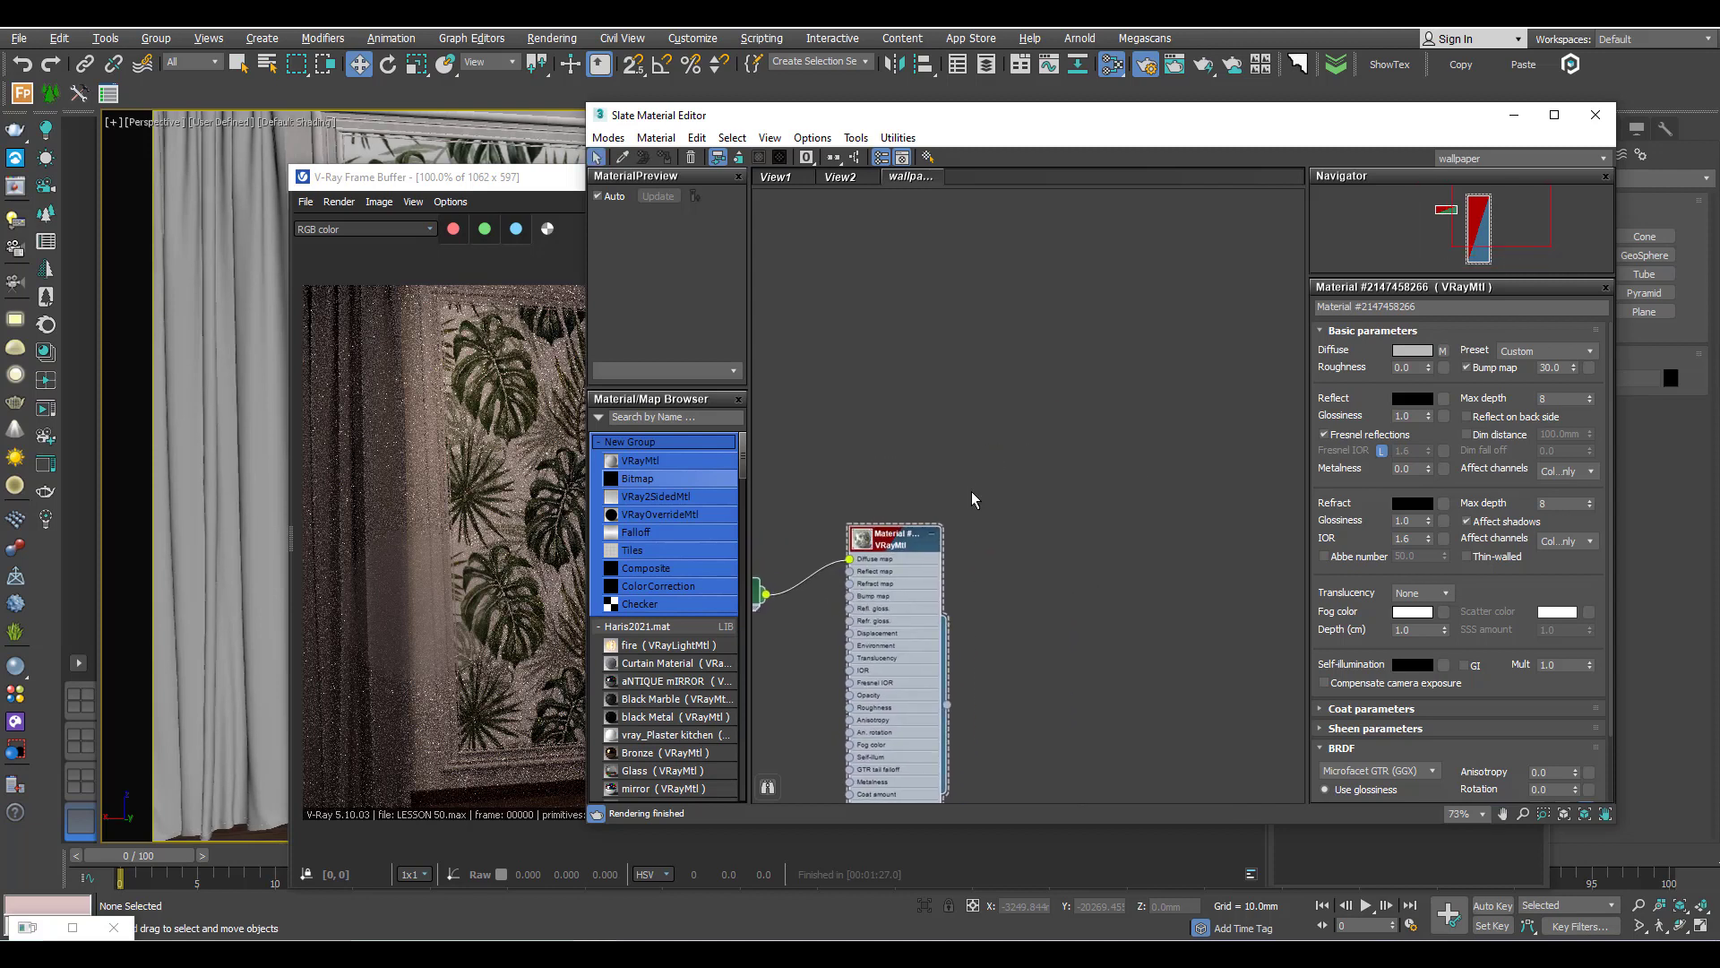
{"action": "right_click", "coordinate": [936, 305]}
{"action": "mouse_move", "coordinate": [990, 356]}
{"action": "mouse_move", "coordinate": [1158, 416]}
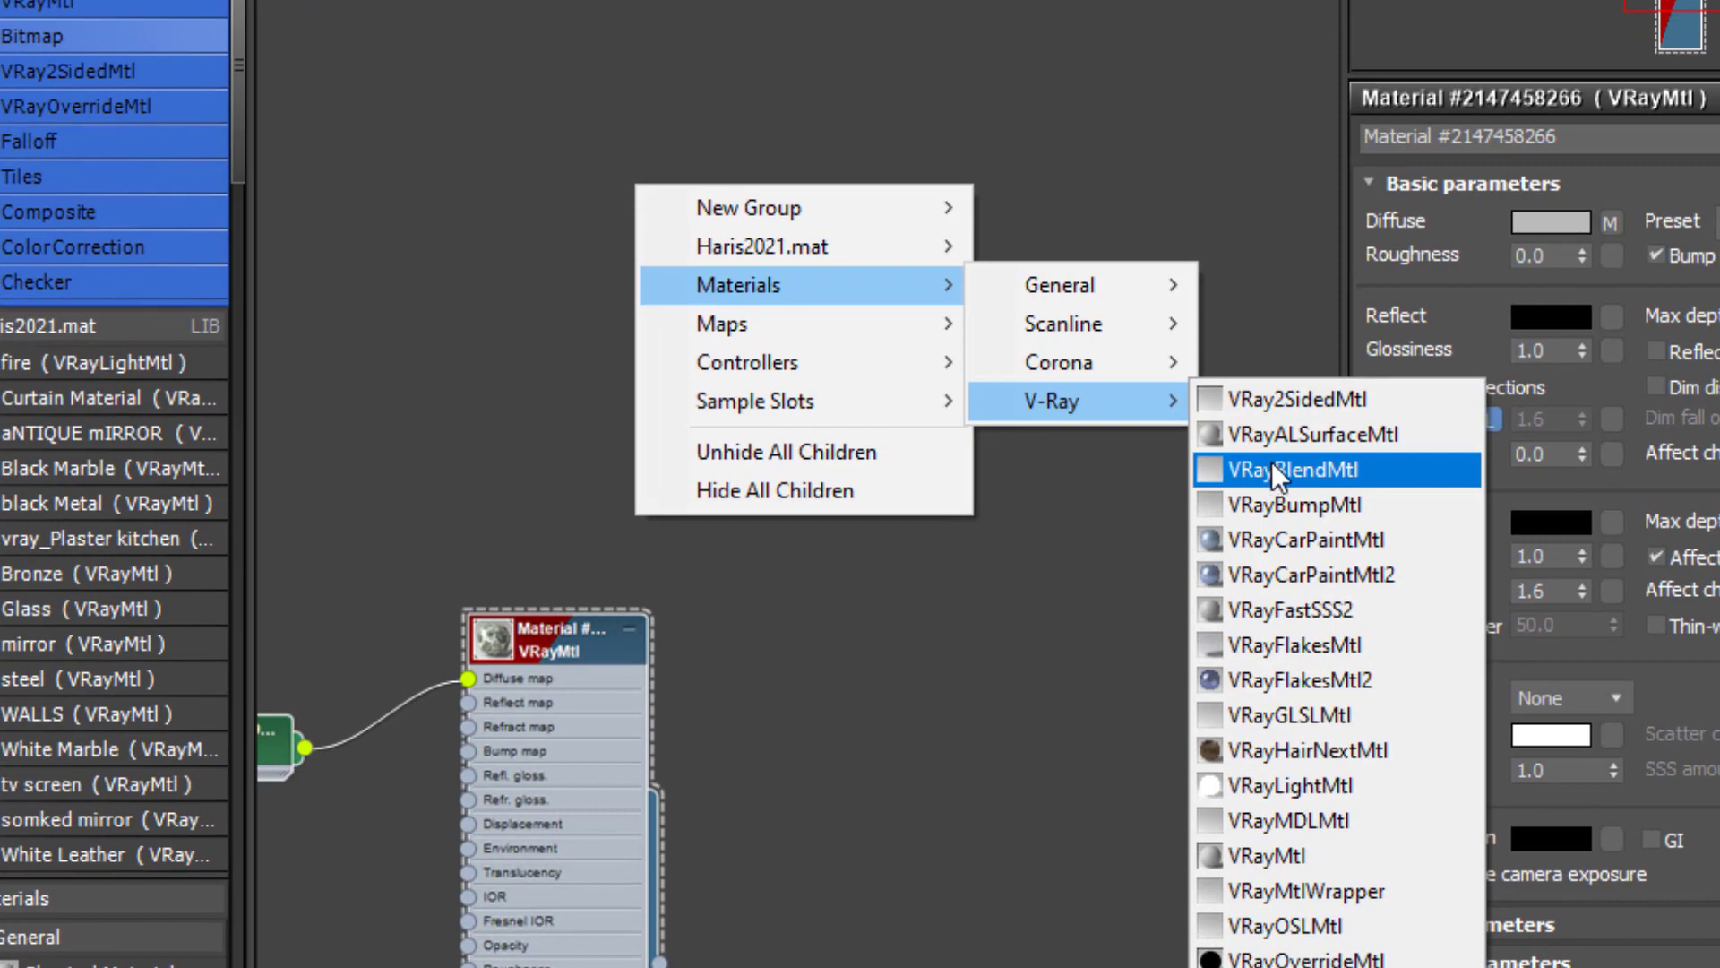
{"action": "left_click", "coordinate": [1273, 461]}
{"action": "left_click_drag", "start_coordinate": [683, 269], "coordinate": [1028, 293]}
{"action": "double_click", "coordinate": [1021, 296]}
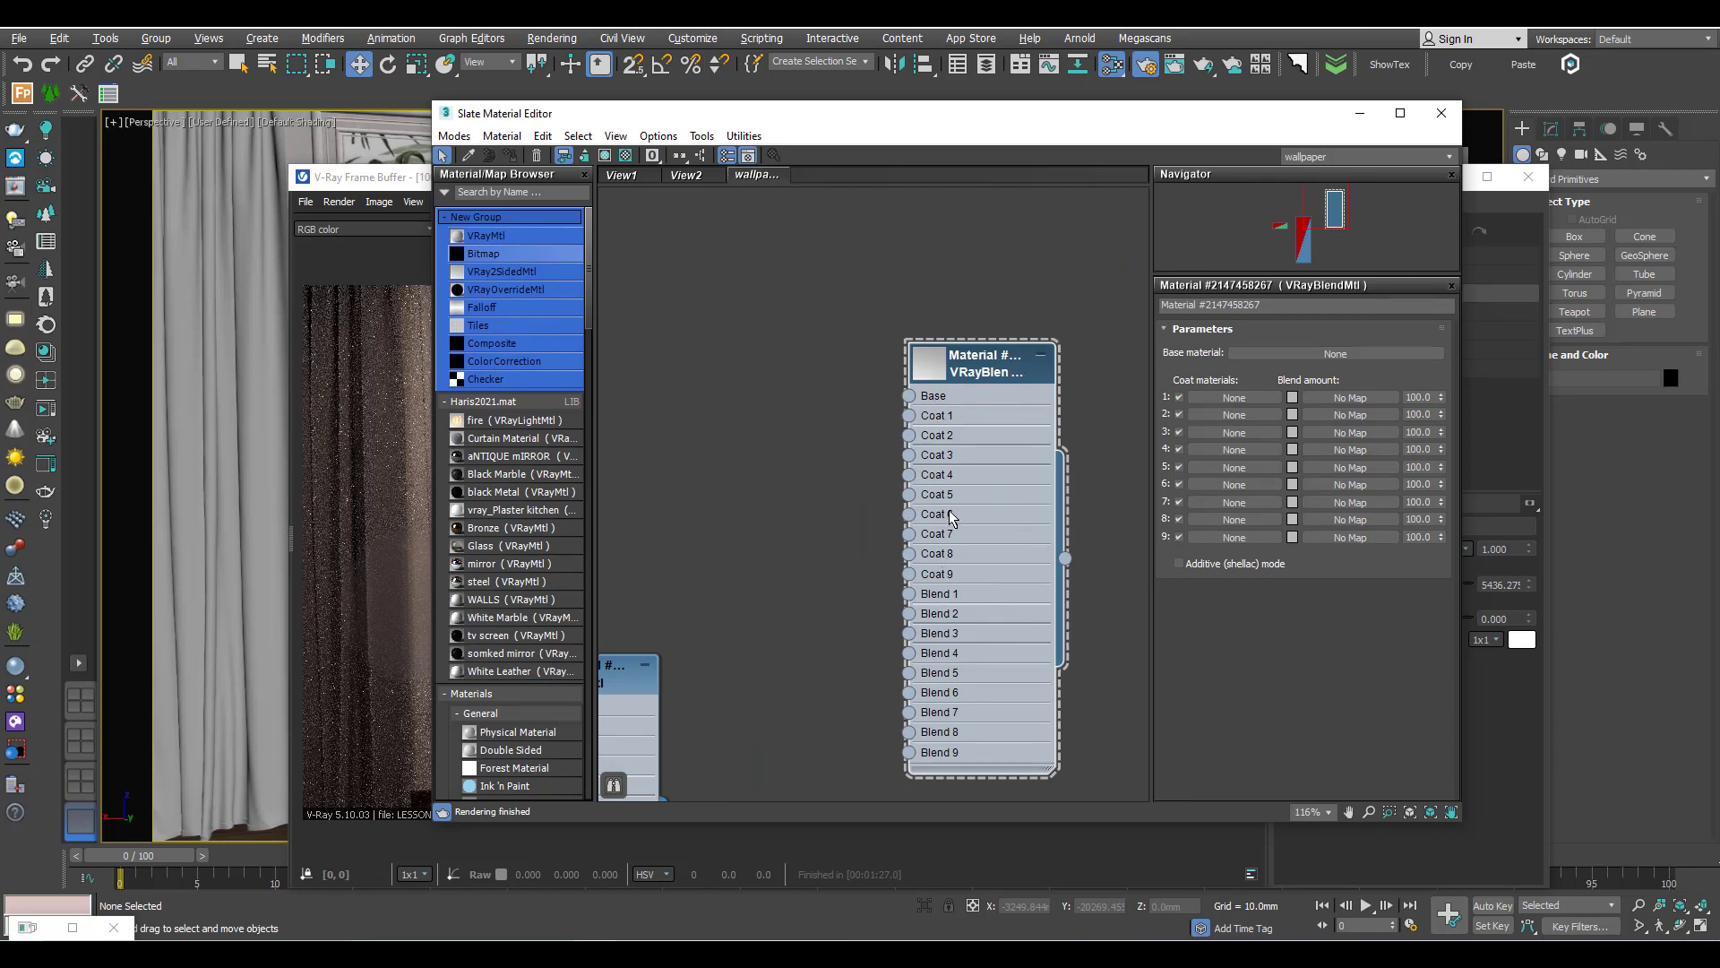
Step: Arrange the nodes and connect the wallpaper VRayMtl to the Base input of the VRayBlendMtl
{"action": "middle_click_drag", "start_coordinate": [922, 438], "coordinate": [967, 460]}
{"action": "scroll", "coordinate": [1018, 503], "scroll_direction": "down", "scroll_amount": 3}
{"action": "scroll", "coordinate": [922, 474], "scroll_direction": "down", "scroll_amount": 4}
{"action": "left_click_drag", "start_coordinate": [855, 541], "coordinate": [749, 688]}
{"action": "left_click_drag", "start_coordinate": [829, 642], "coordinate": [838, 534]}
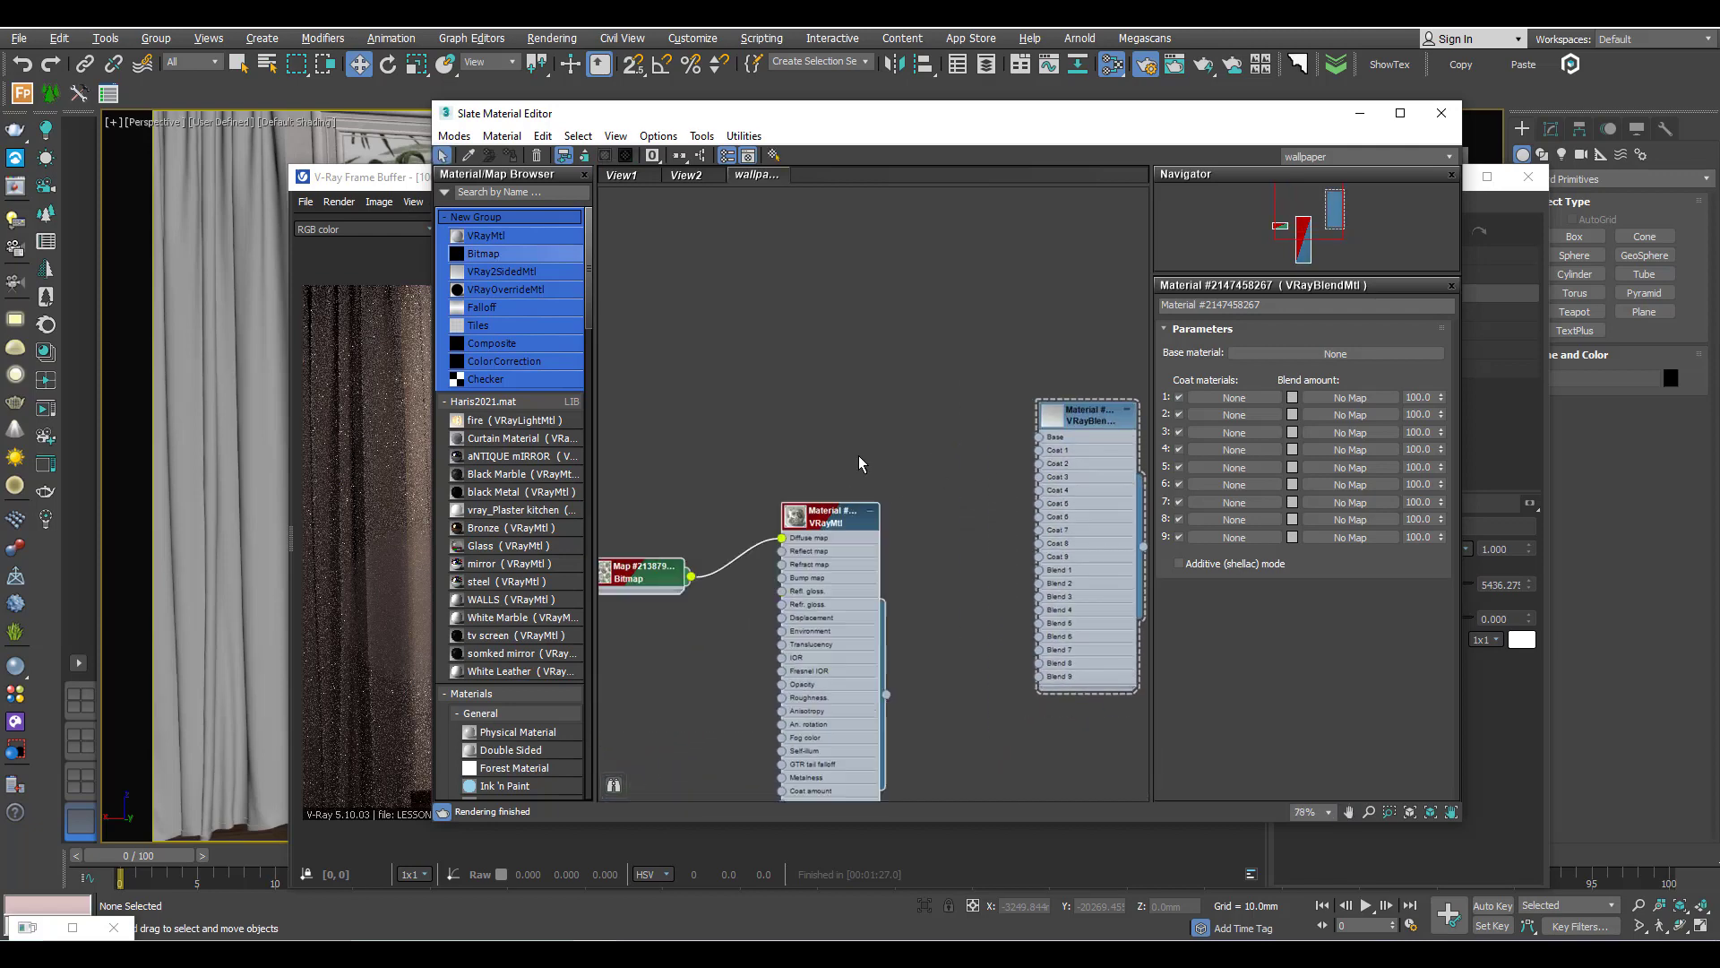
{"action": "left_click_drag", "start_coordinate": [859, 457], "coordinate": [860, 349]}
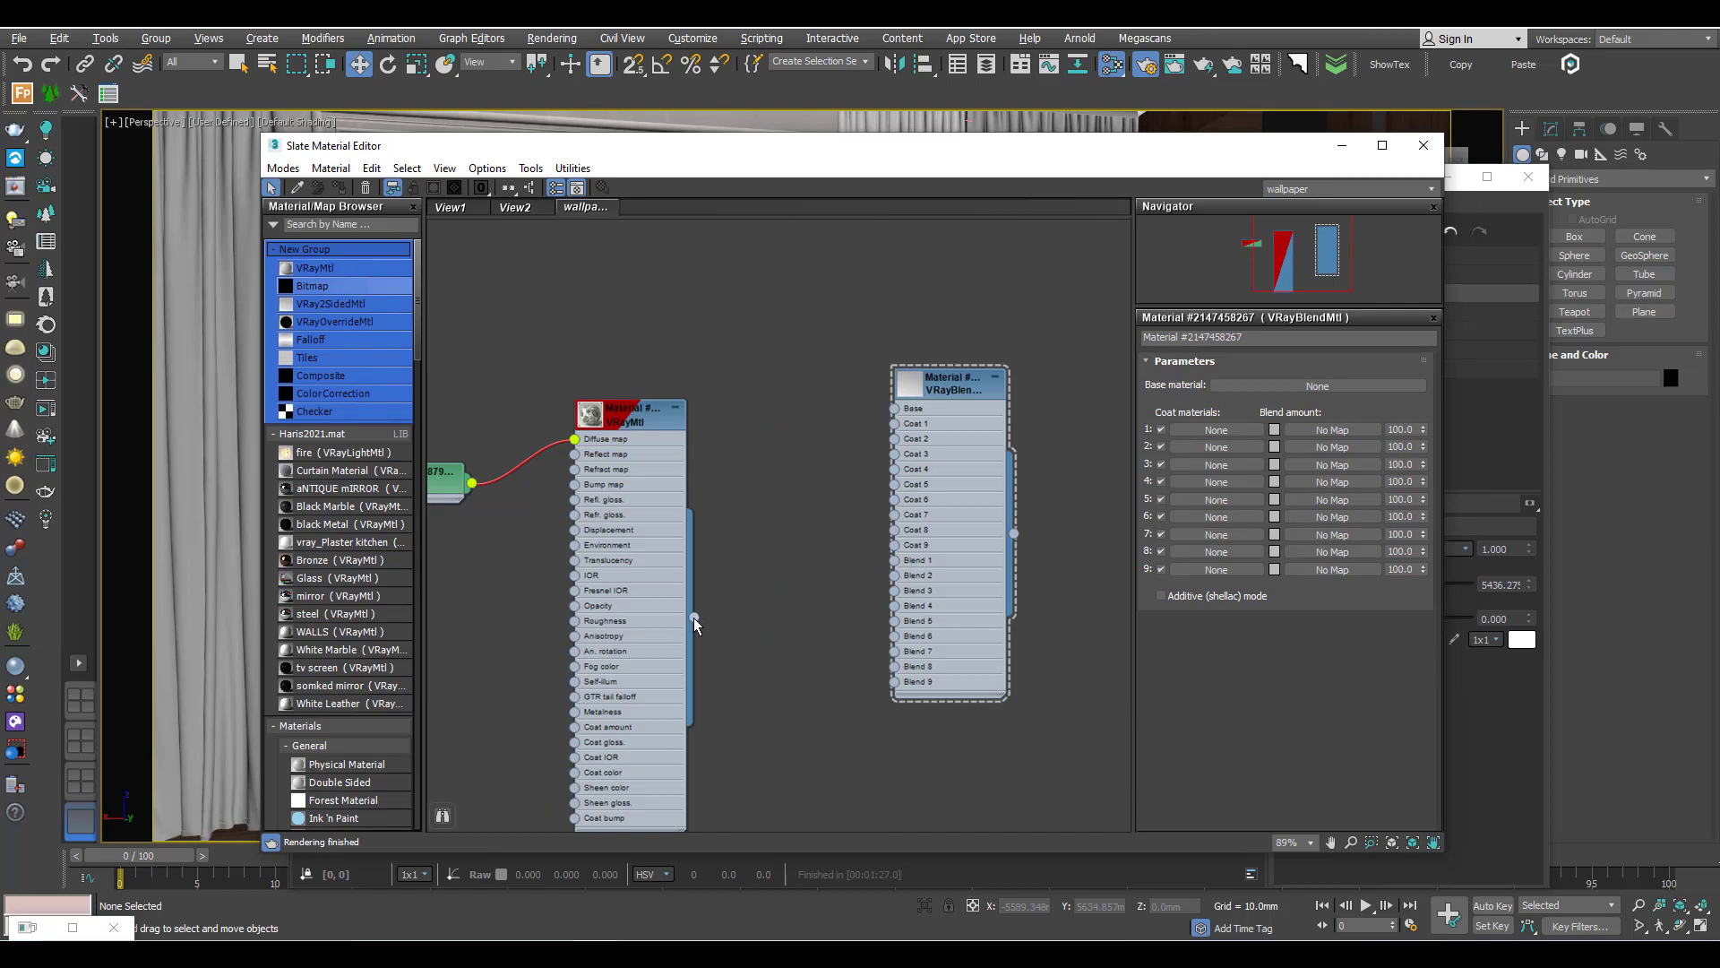
{"action": "left_click_drag", "start_coordinate": [694, 616], "coordinate": [895, 409]}
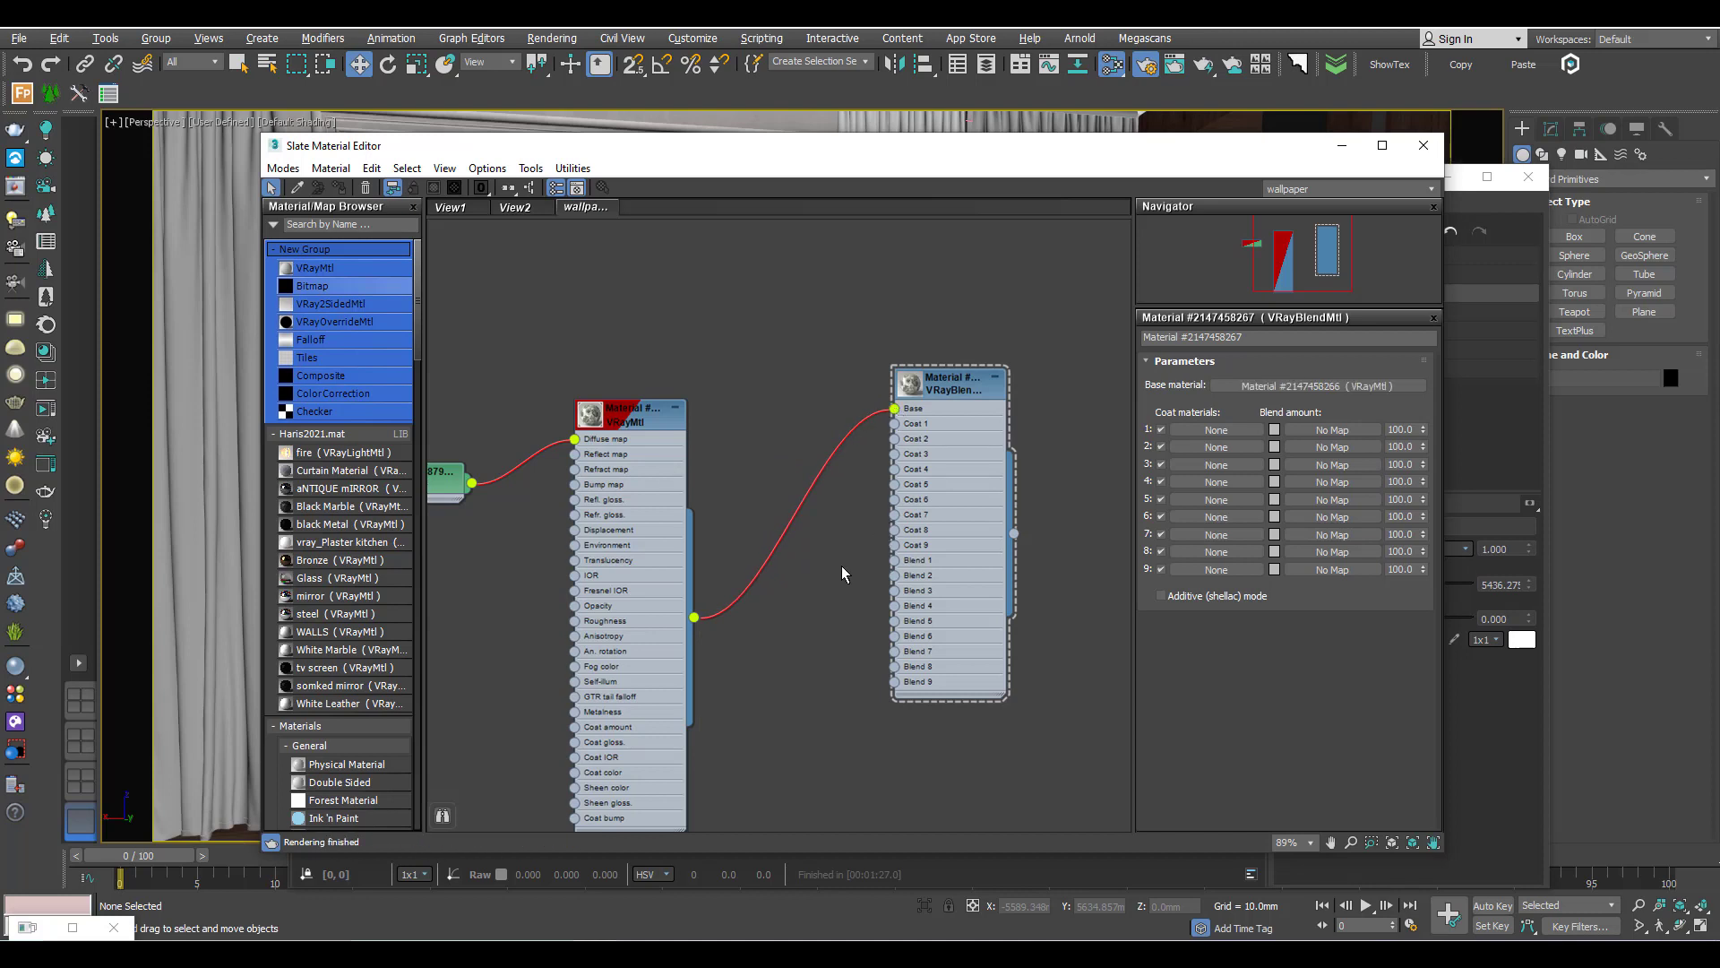
Step: Place the library's Bronze material below the wallpaper material and connect it to Coat 1 of the blend material
{"action": "middle_click_drag", "start_coordinate": [741, 620], "coordinate": [692, 572]}
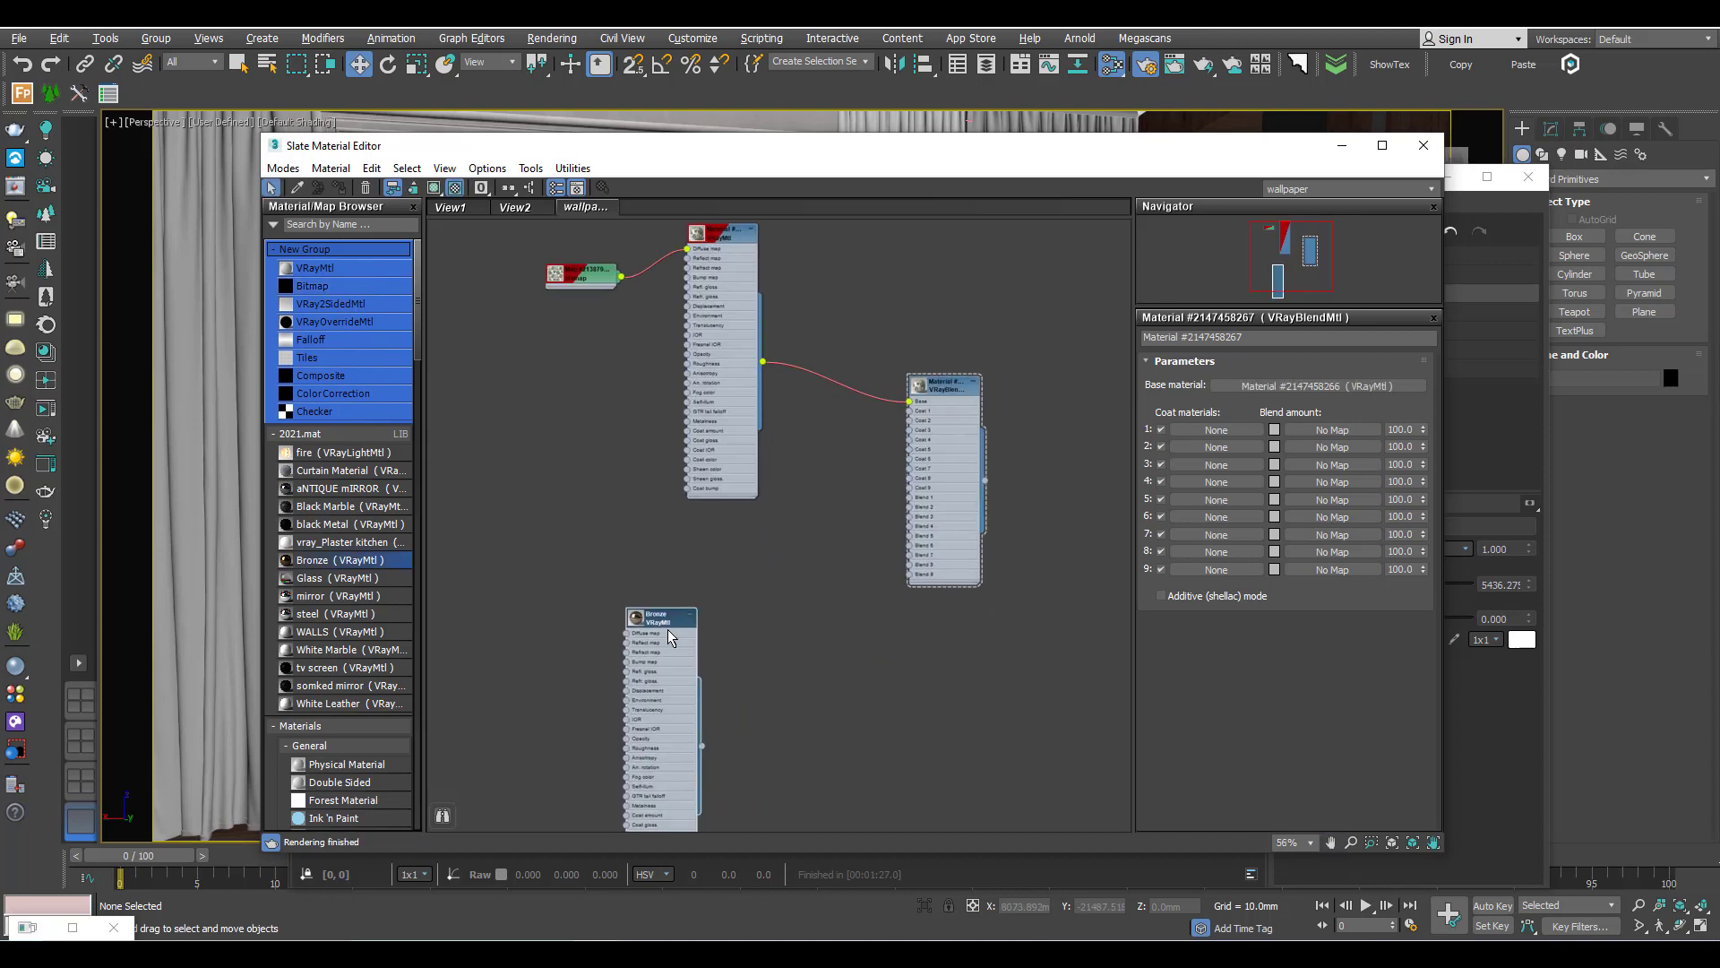
{"action": "left_click_drag", "start_coordinate": [670, 618], "coordinate": [764, 541]}
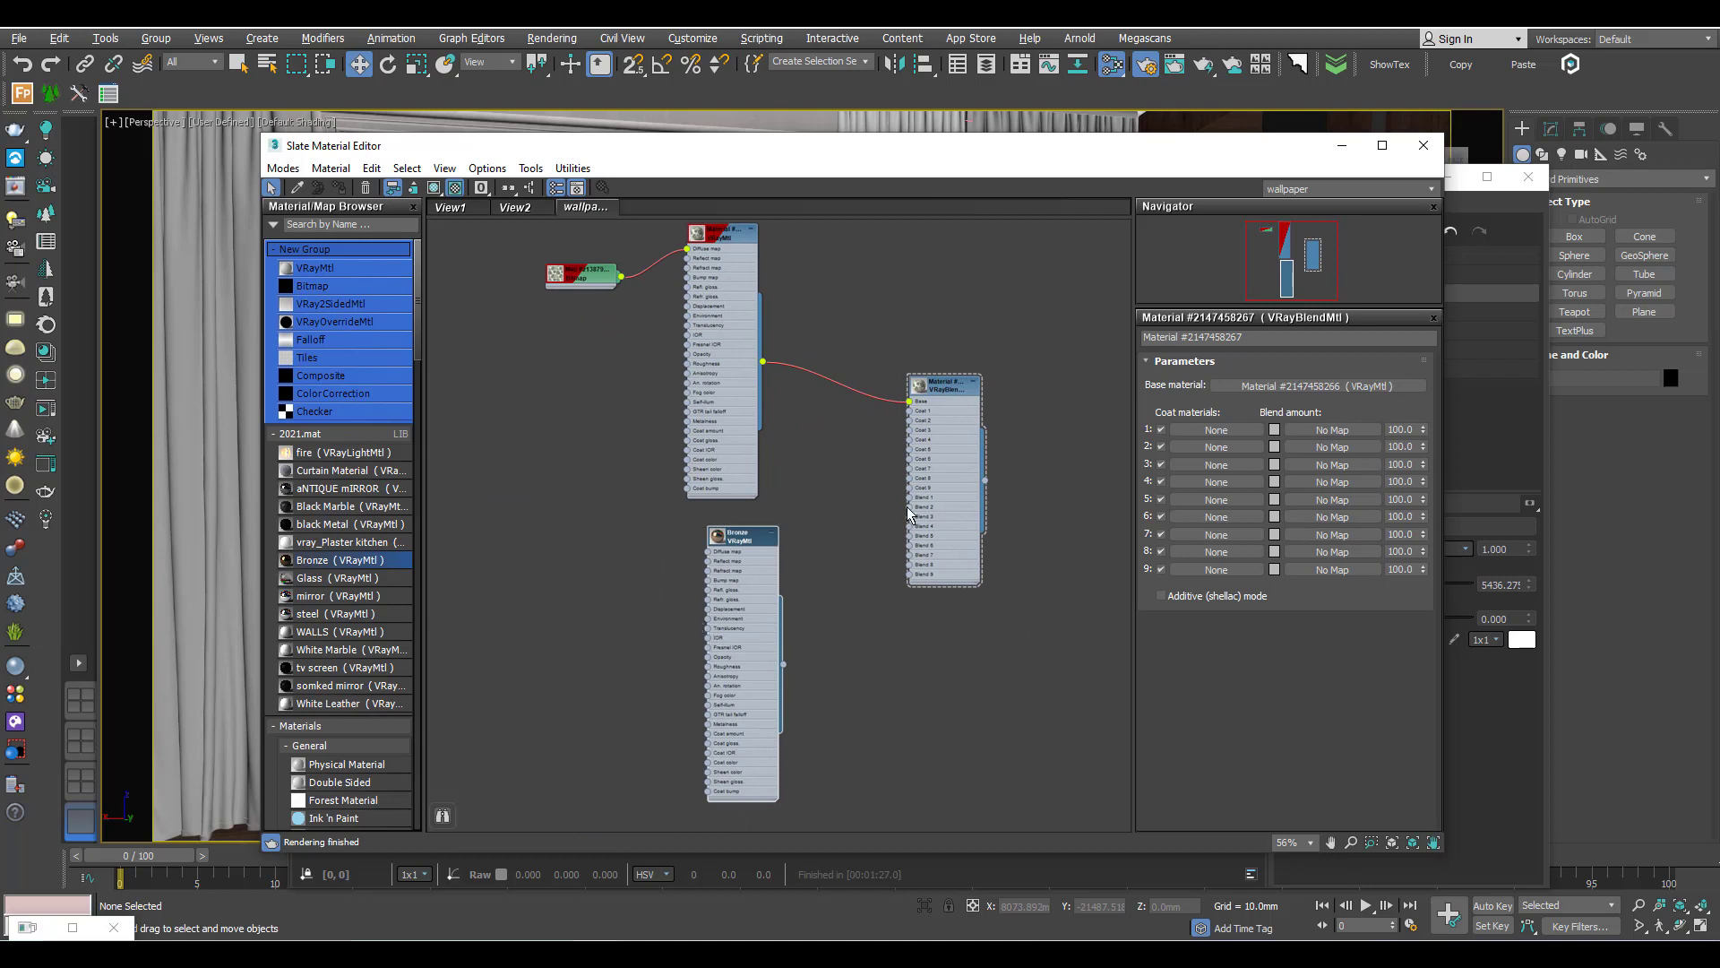
{"action": "scroll", "coordinate": [820, 476], "scroll_direction": "up", "scroll_amount": 2}
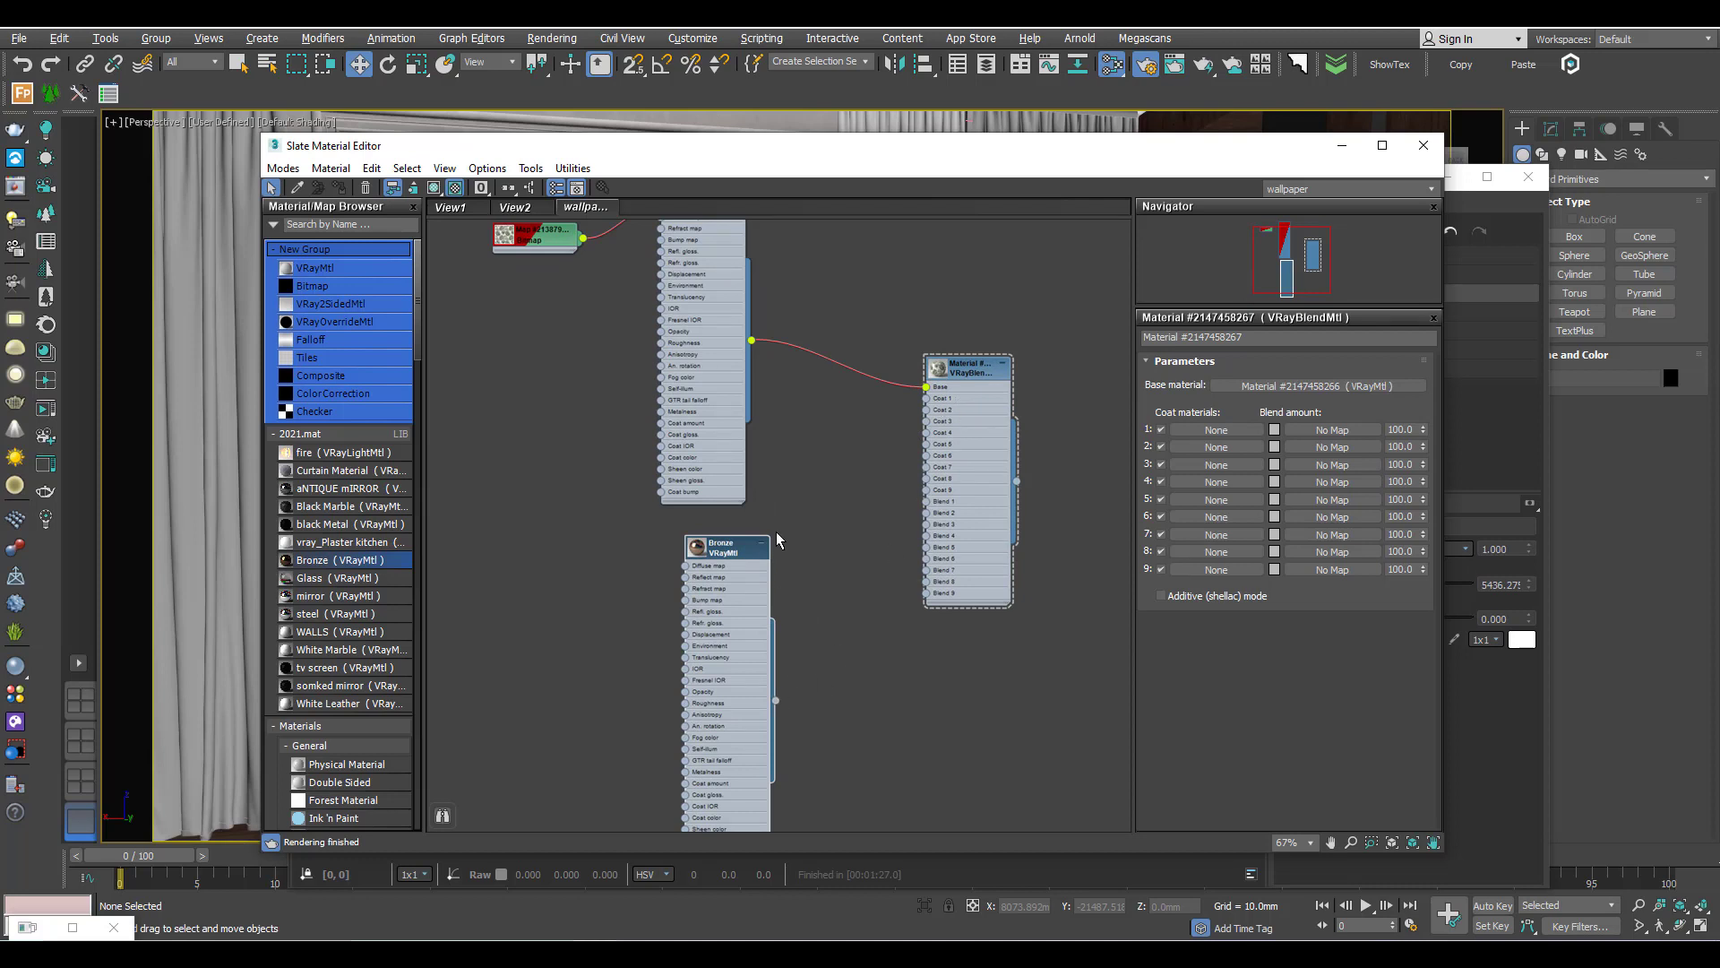
{"action": "left_click_drag", "start_coordinate": [763, 543], "coordinate": [690, 531]}
{"action": "left_click_drag", "start_coordinate": [703, 690], "coordinate": [928, 400]}
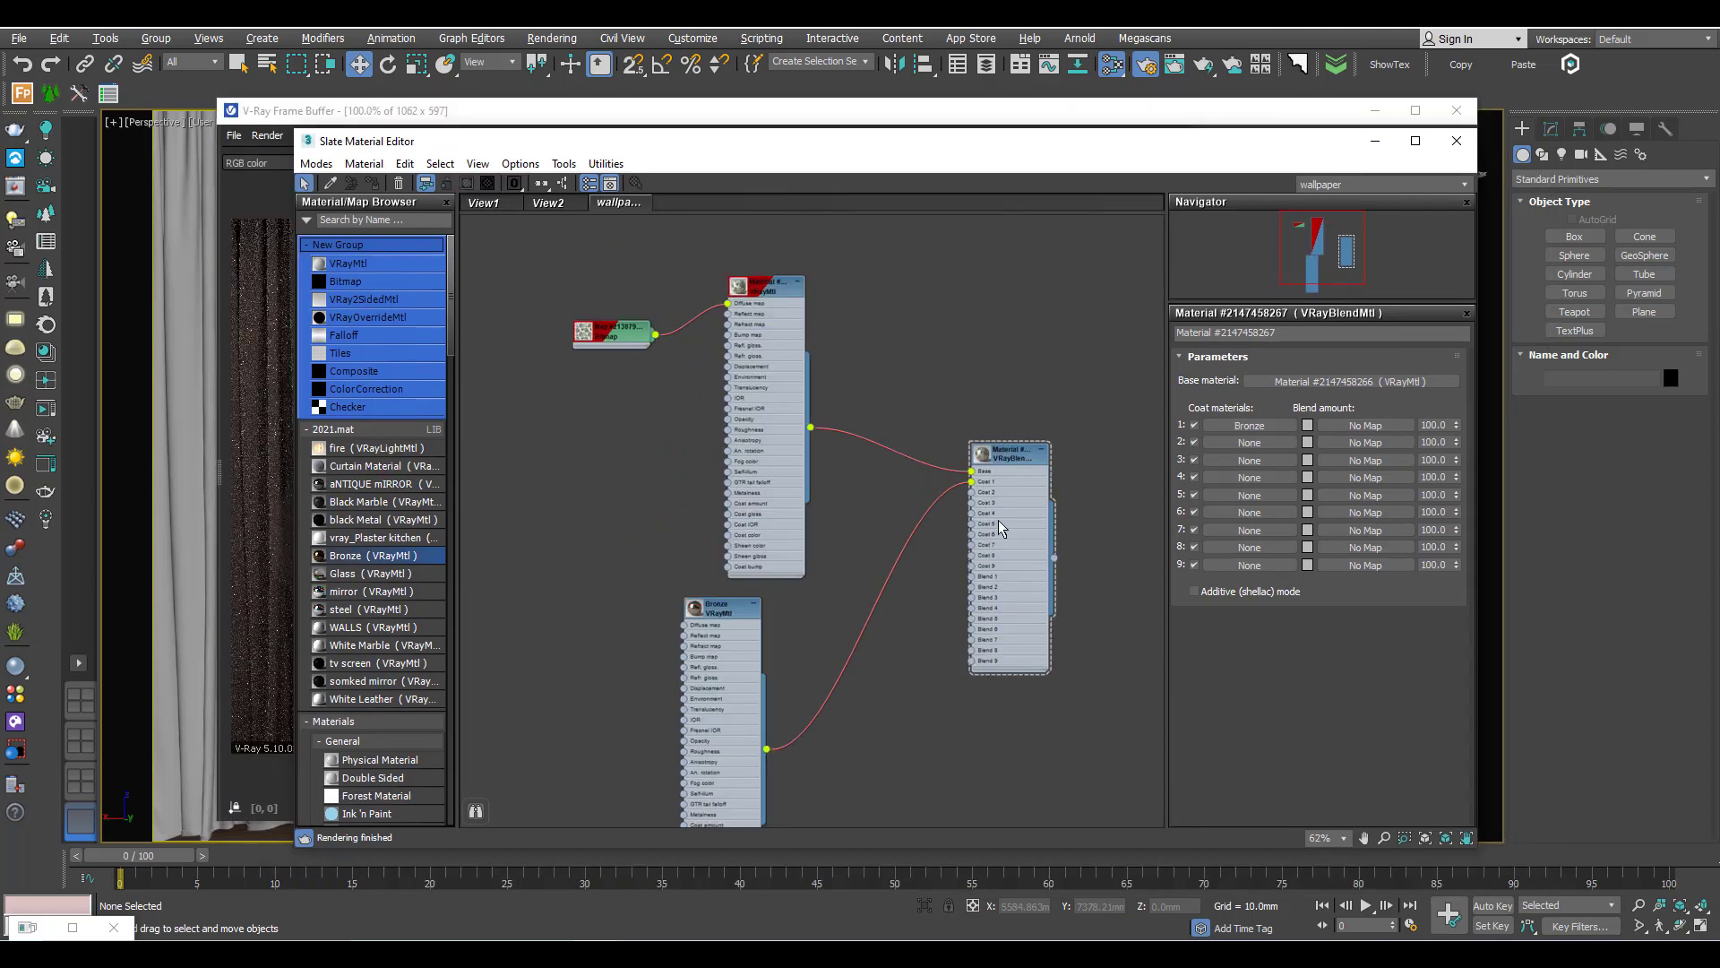
Step: Open a material preview of the blend material to inspect the bronze coat
{"action": "right_click", "coordinate": [1008, 460]}
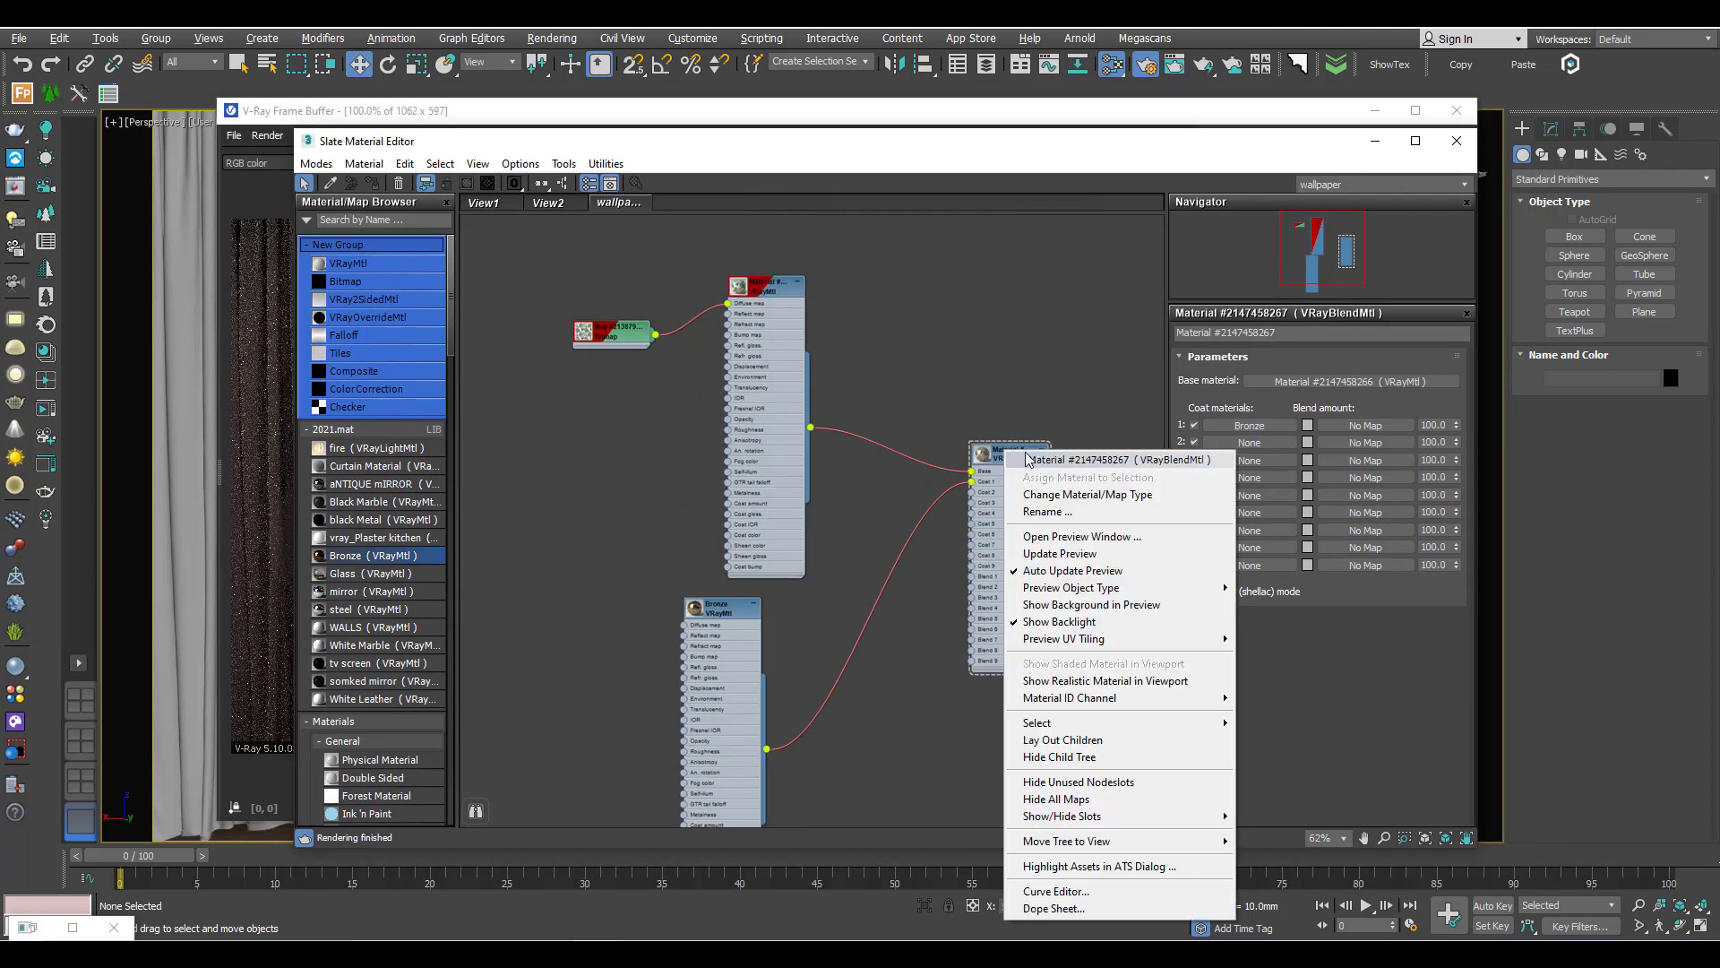
{"action": "left_click", "coordinate": [1127, 537]}
{"action": "left_click_drag", "start_coordinate": [1102, 523], "coordinate": [1013, 343]}
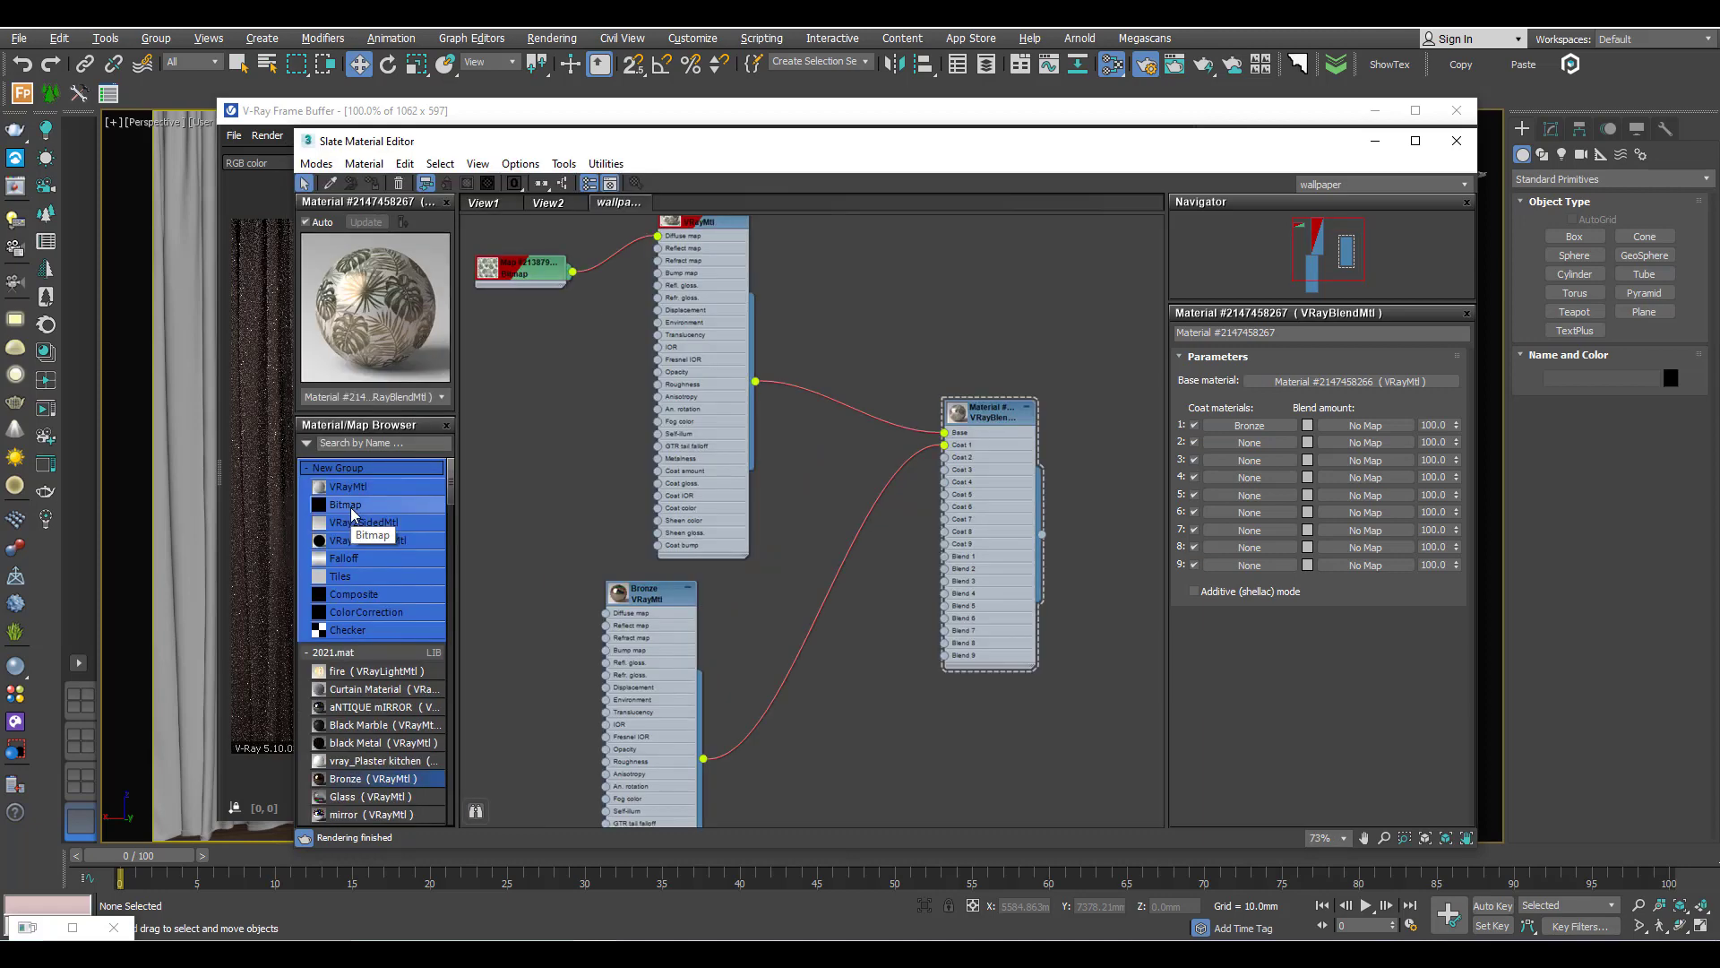
Step: Load the 1_ mask image as a Bitmap map and connect it to Blend 1 of the VRayBlendMtl
{"action": "double_click", "coordinate": [352, 514]}
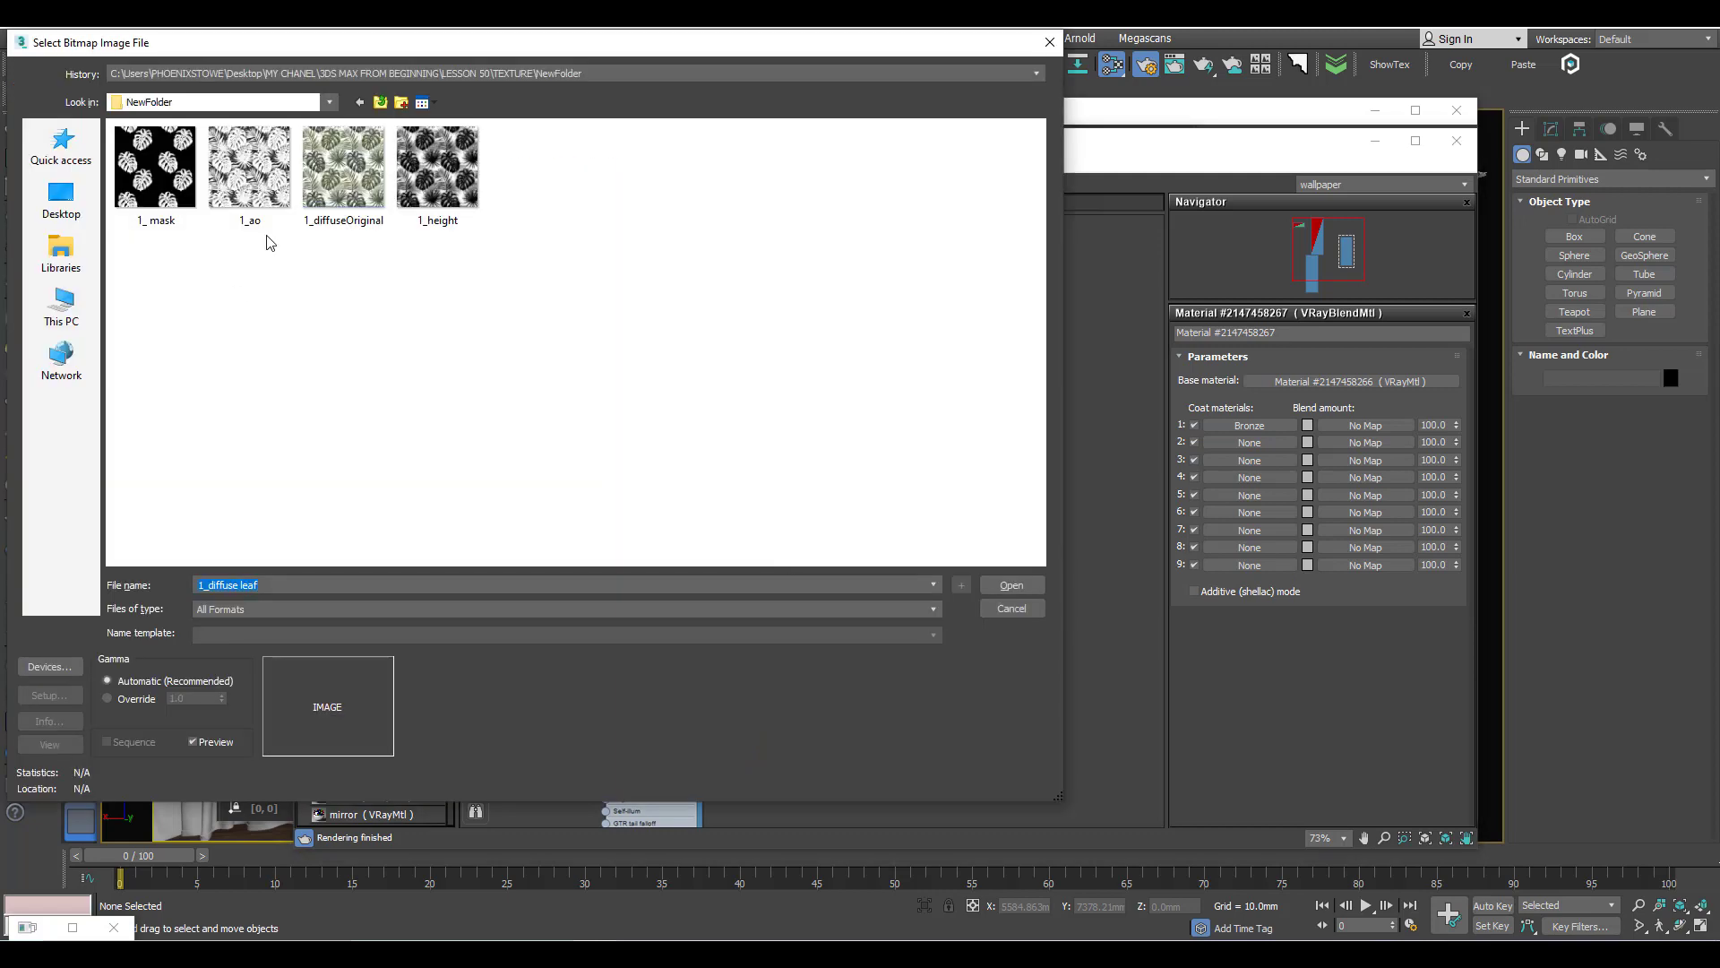
{"action": "left_click", "coordinate": [151, 172]}
{"action": "double_click", "coordinate": [150, 172]}
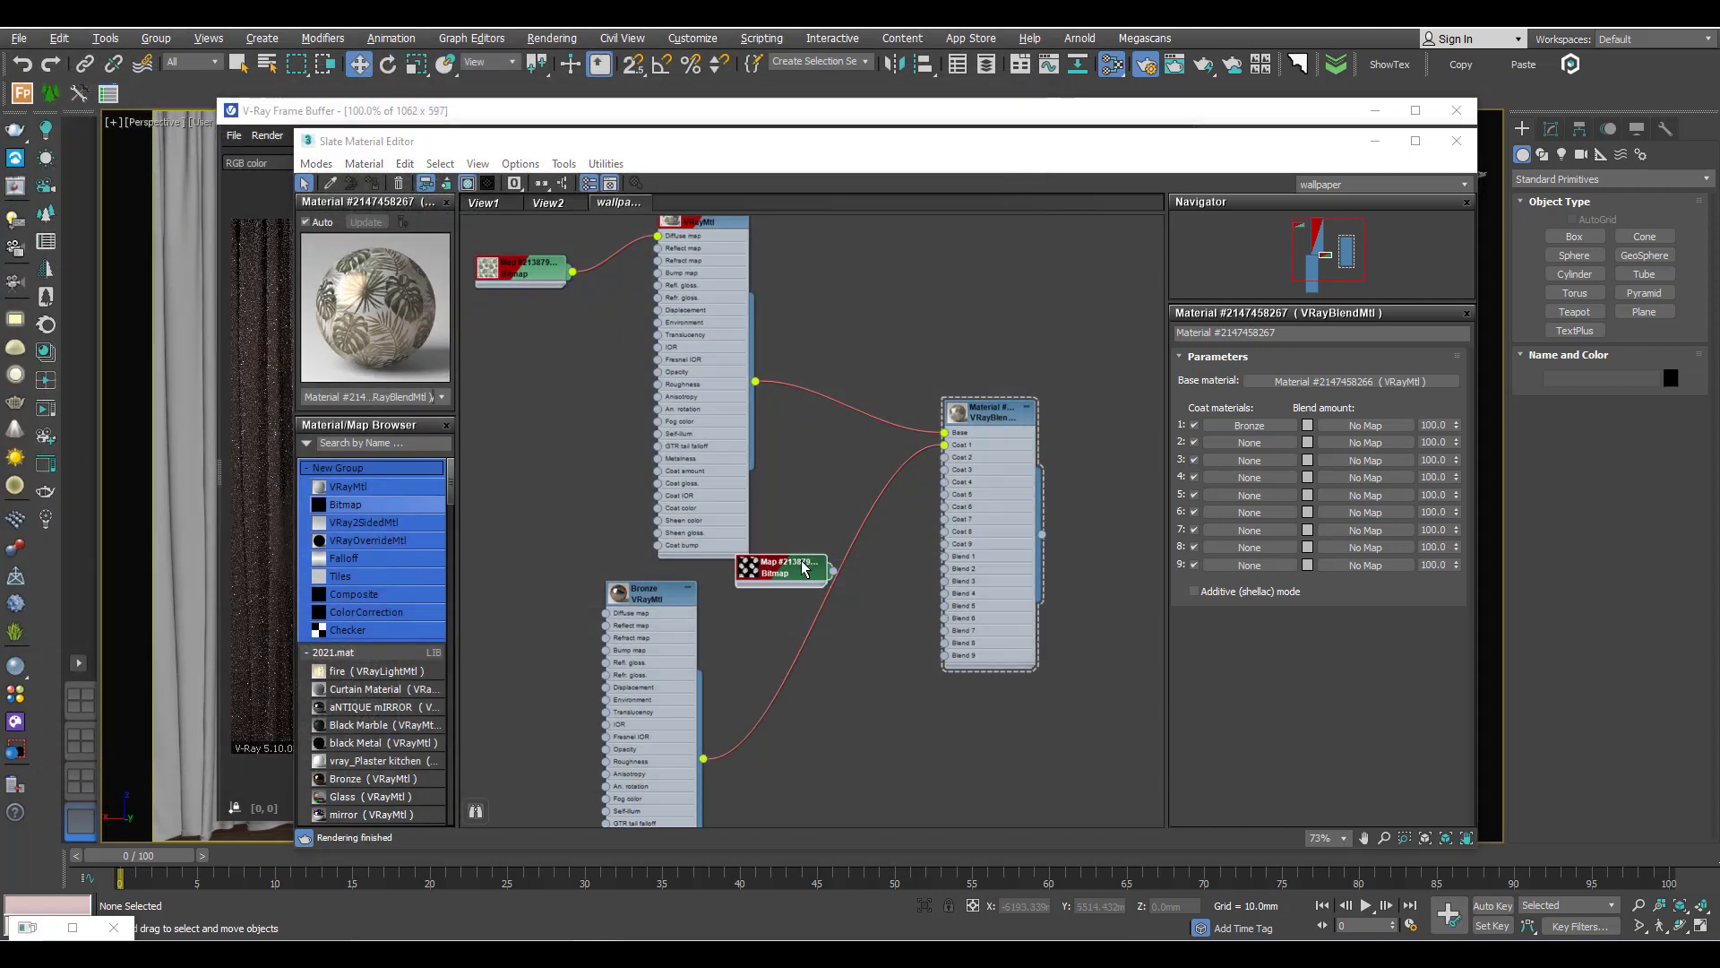
{"action": "left_click_drag", "start_coordinate": [809, 565], "coordinate": [808, 473]}
{"action": "scroll", "coordinate": [806, 475], "scroll_direction": "up", "scroll_amount": 5}
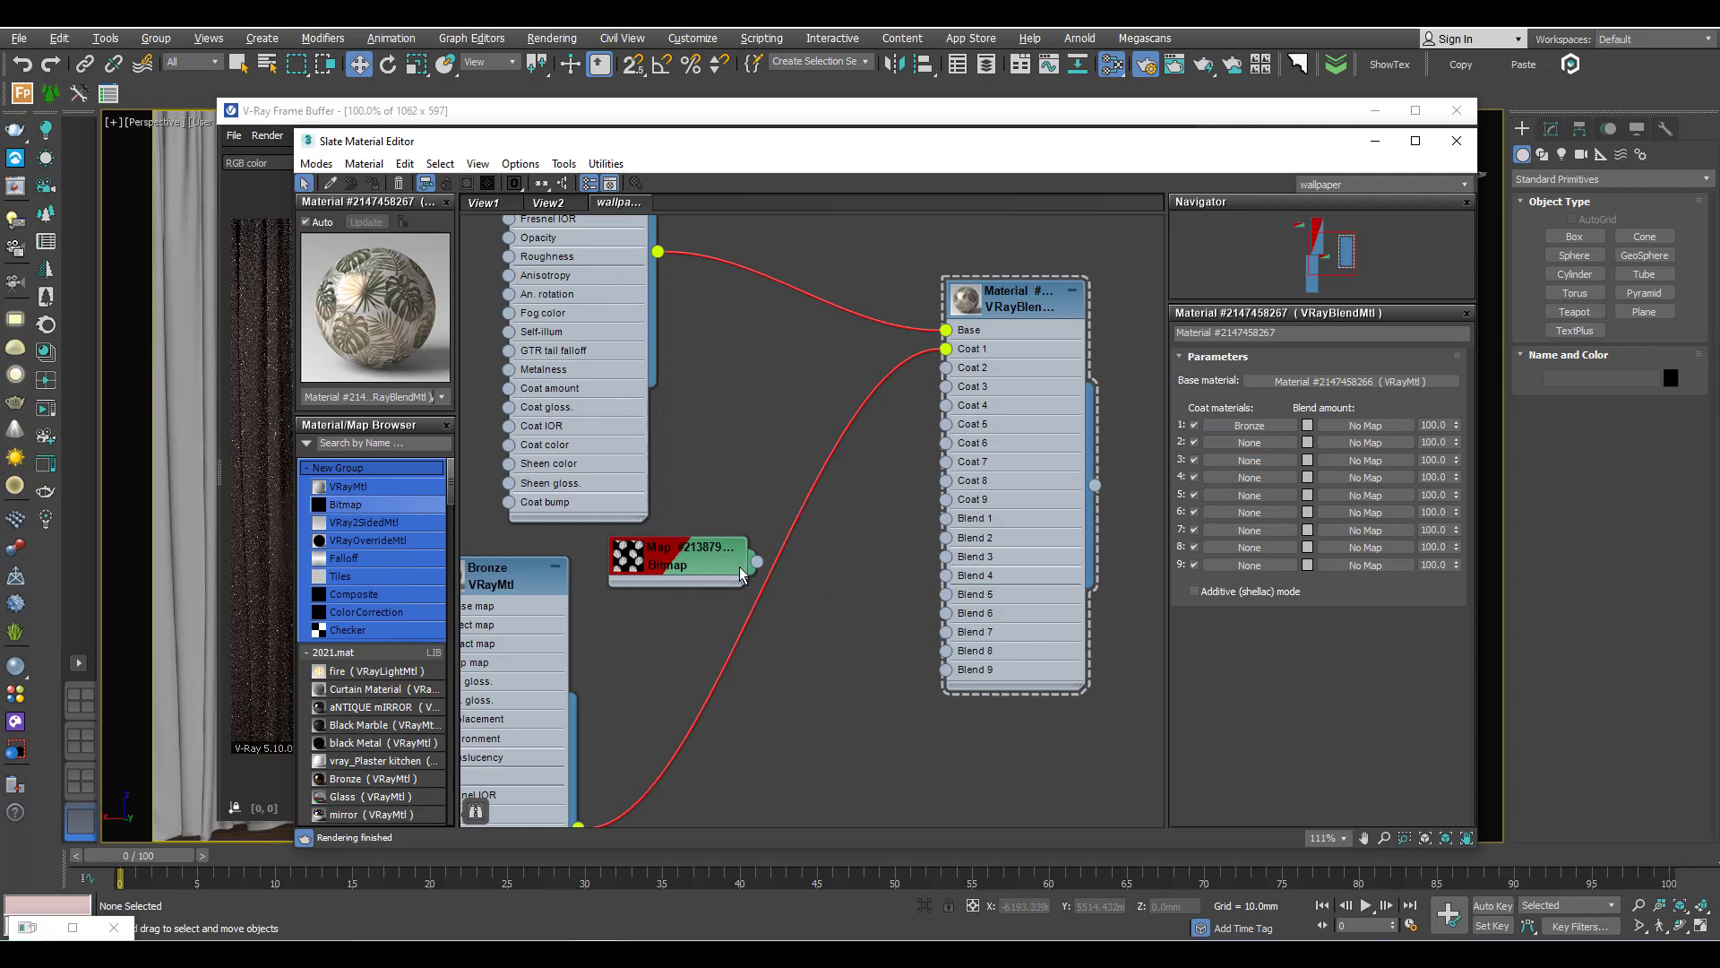
{"action": "left_click_drag", "start_coordinate": [760, 561], "coordinate": [946, 518]}
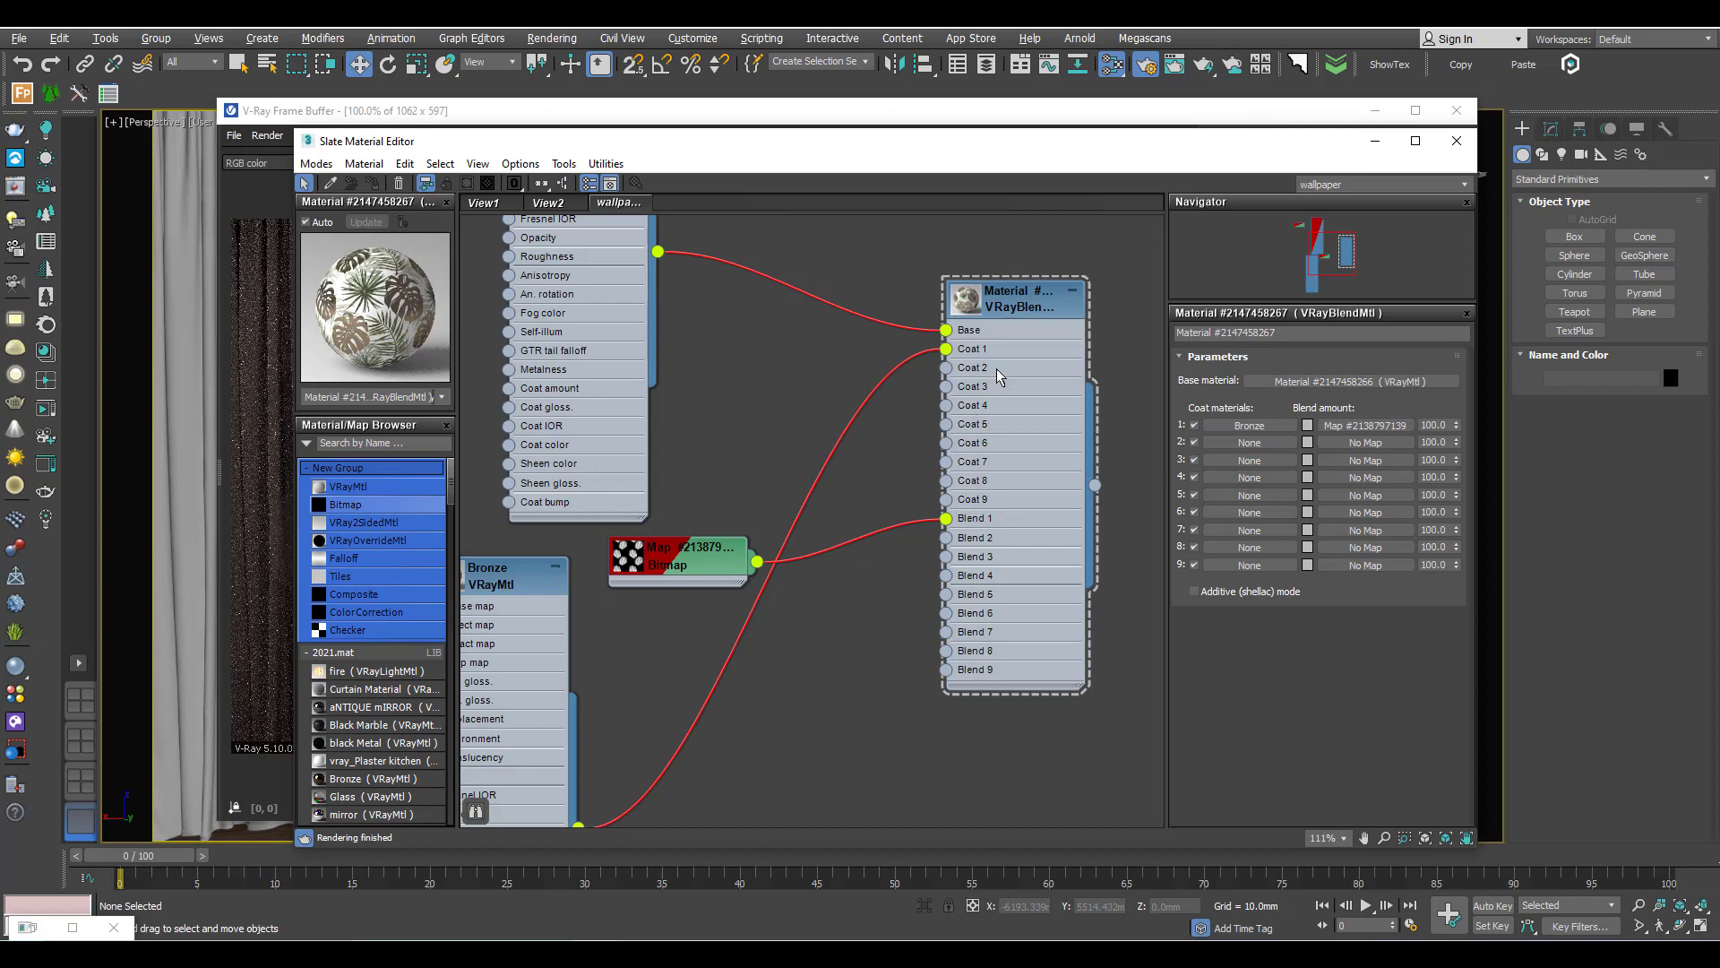
Step: Examine the masked bronze leaves of the blend material in an enlarged preview window, and close it
{"action": "right_click", "coordinate": [1002, 301]}
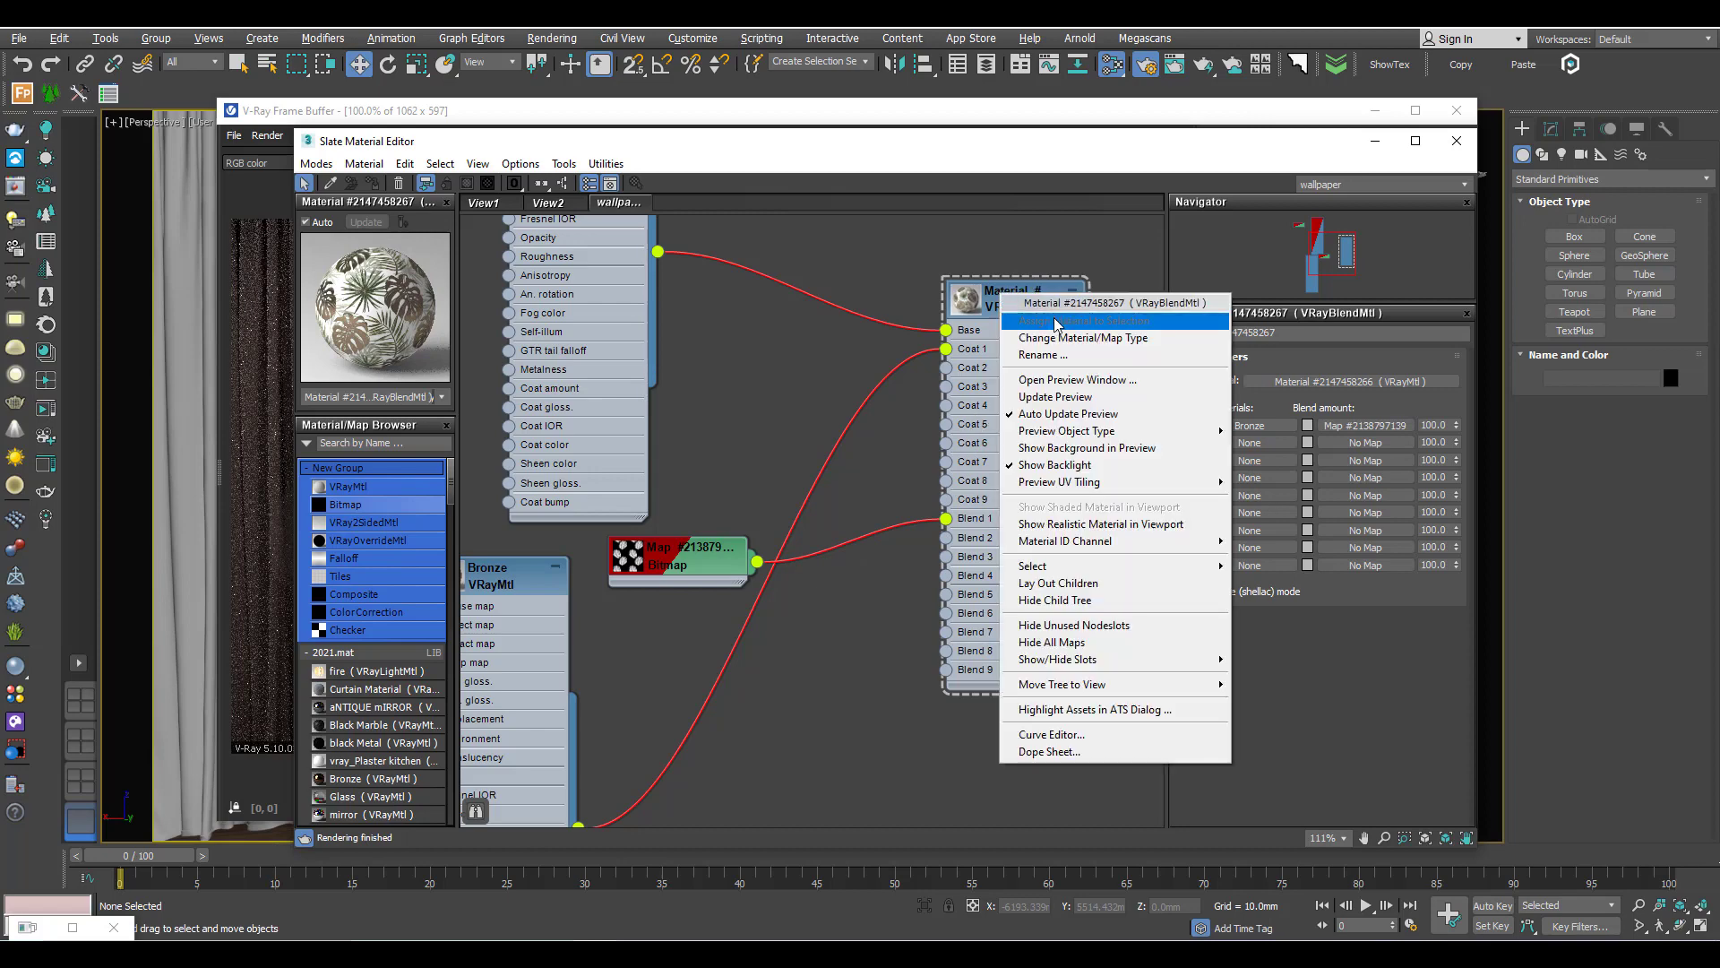
{"action": "left_click", "coordinate": [1091, 384]}
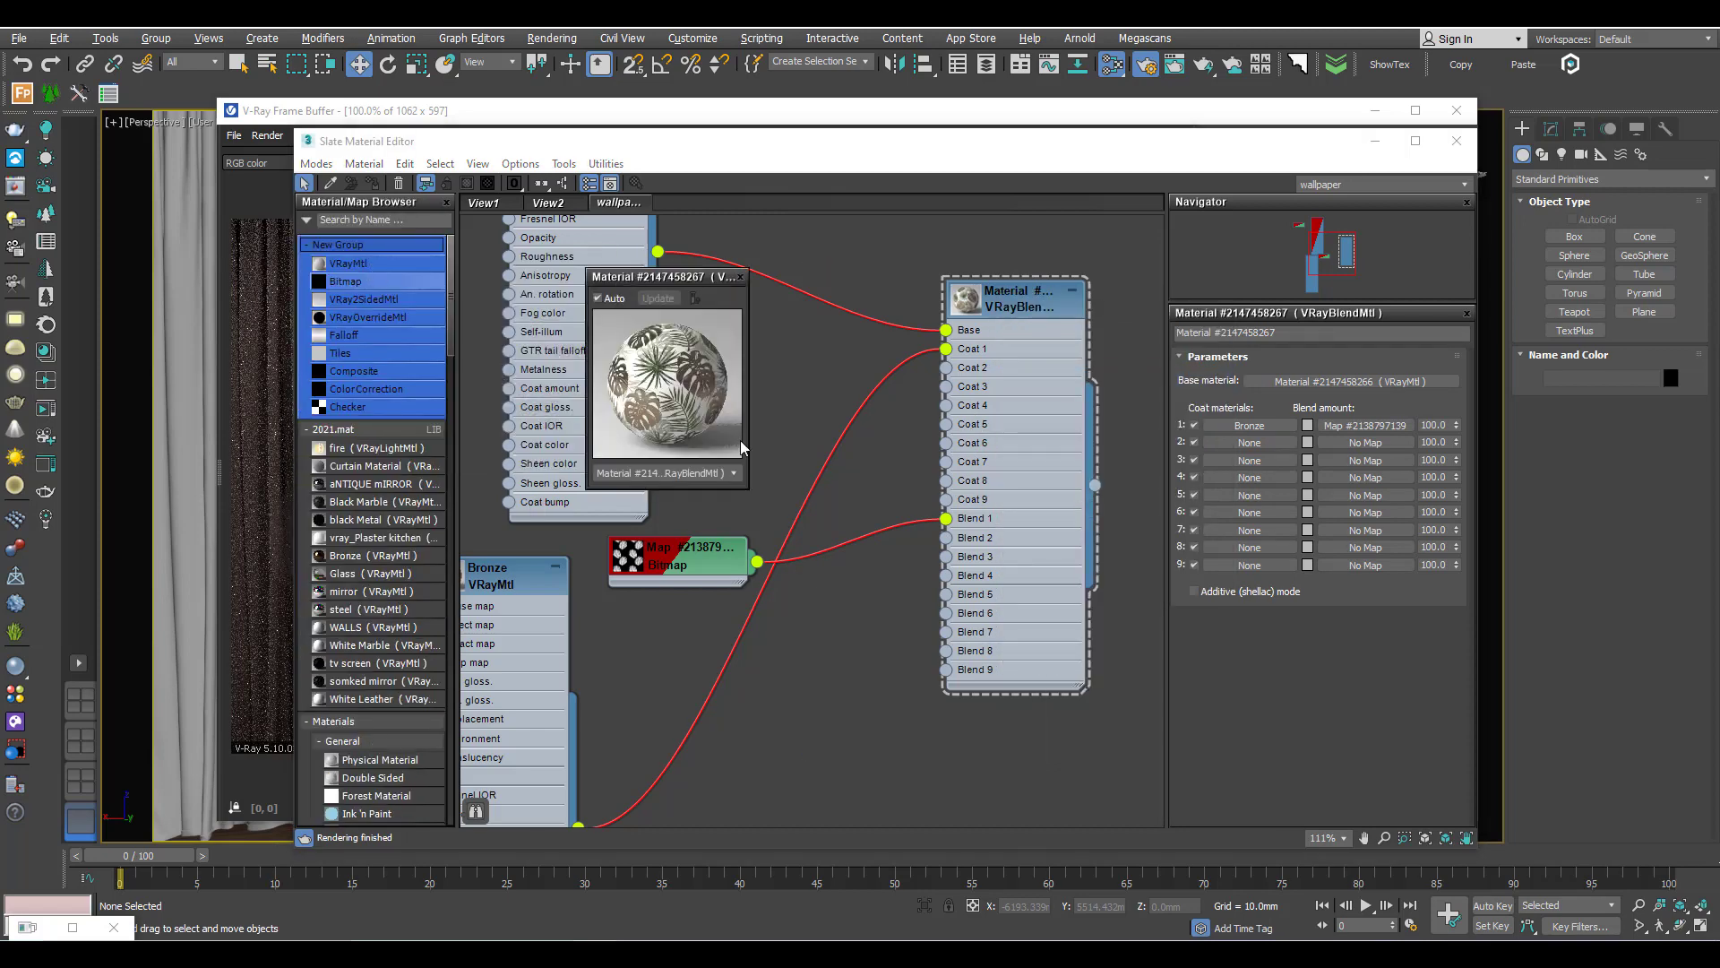
{"action": "left_click_drag", "start_coordinate": [747, 487], "coordinate": [1056, 793]}
{"action": "left_click_drag", "start_coordinate": [821, 271], "coordinate": [681, 190]}
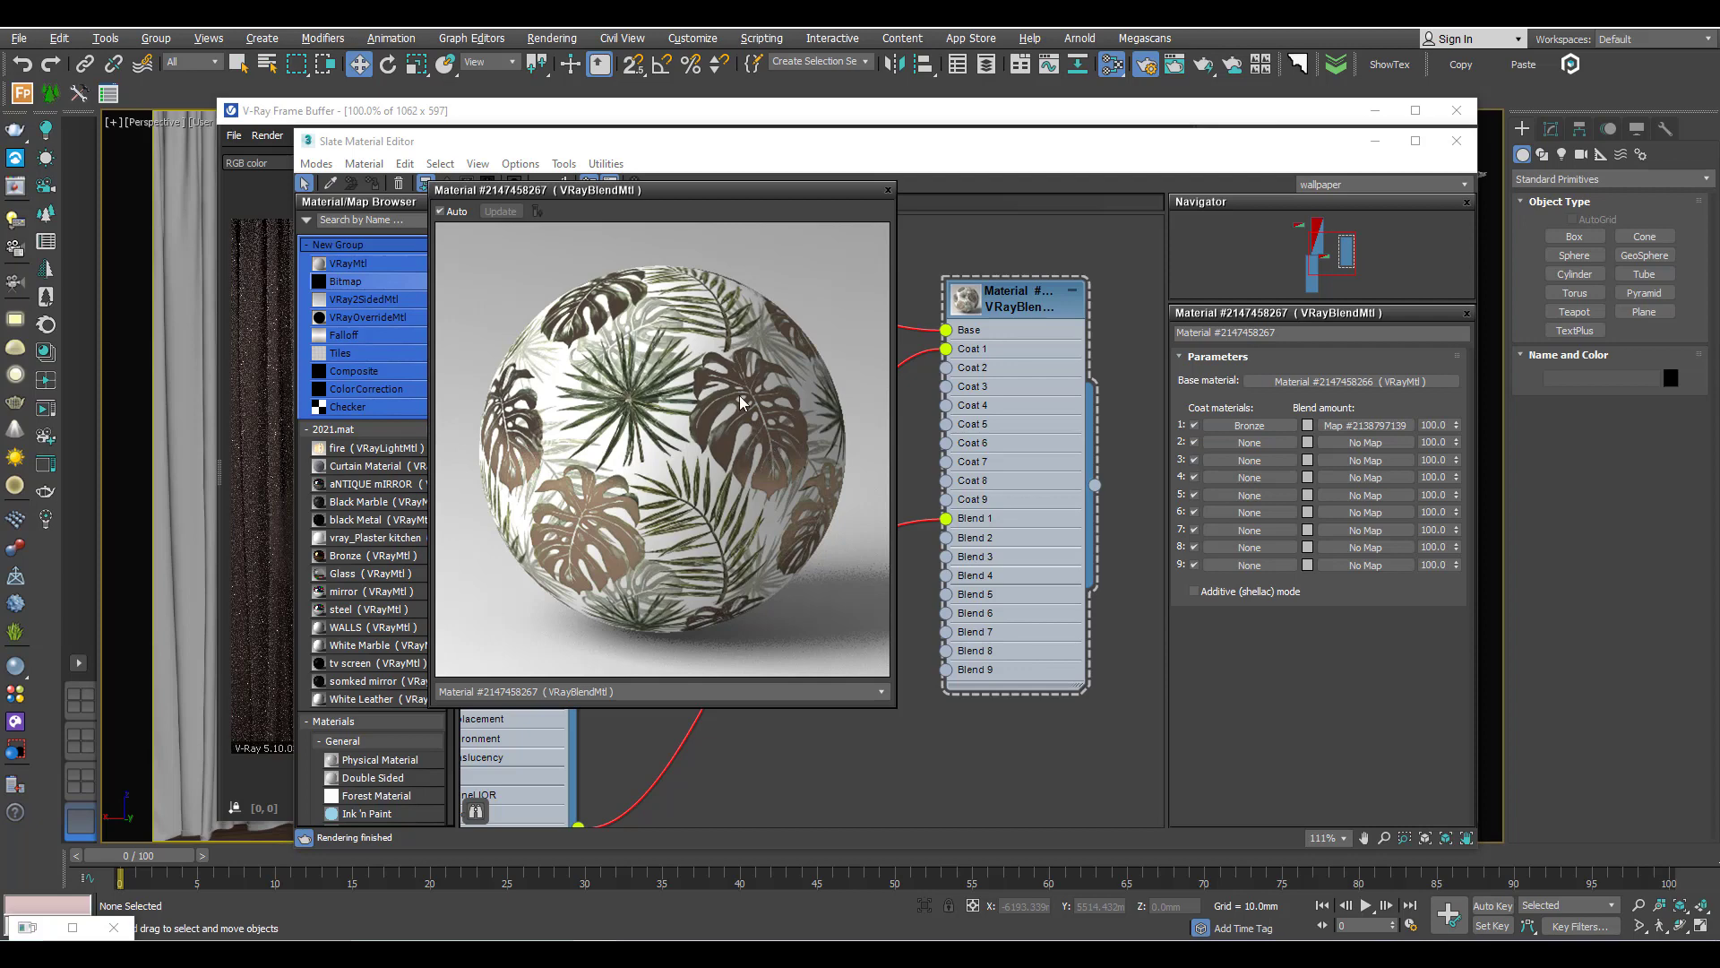
{"action": "left_click", "coordinate": [888, 189]}
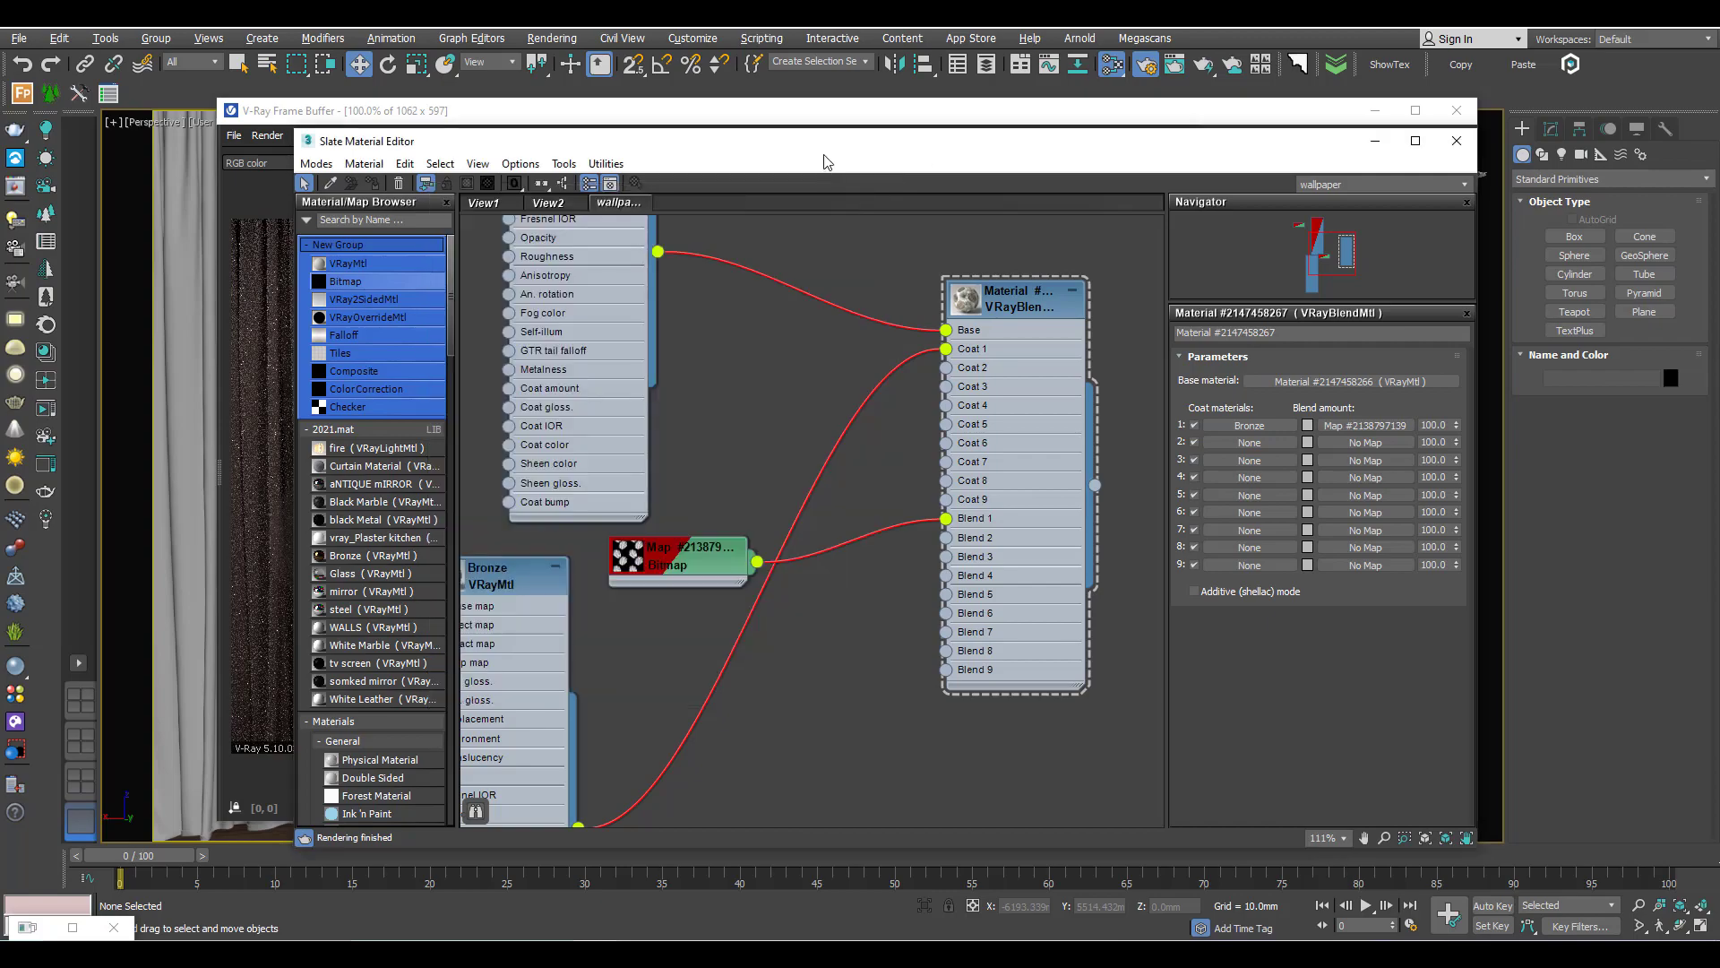
Step: Assign the VRayBlendMtl to the wallpaper panel and show its diffuse bitmap in the viewport through the blend material
{"action": "left_click_drag", "start_coordinate": [810, 144], "coordinate": [1358, 225]}
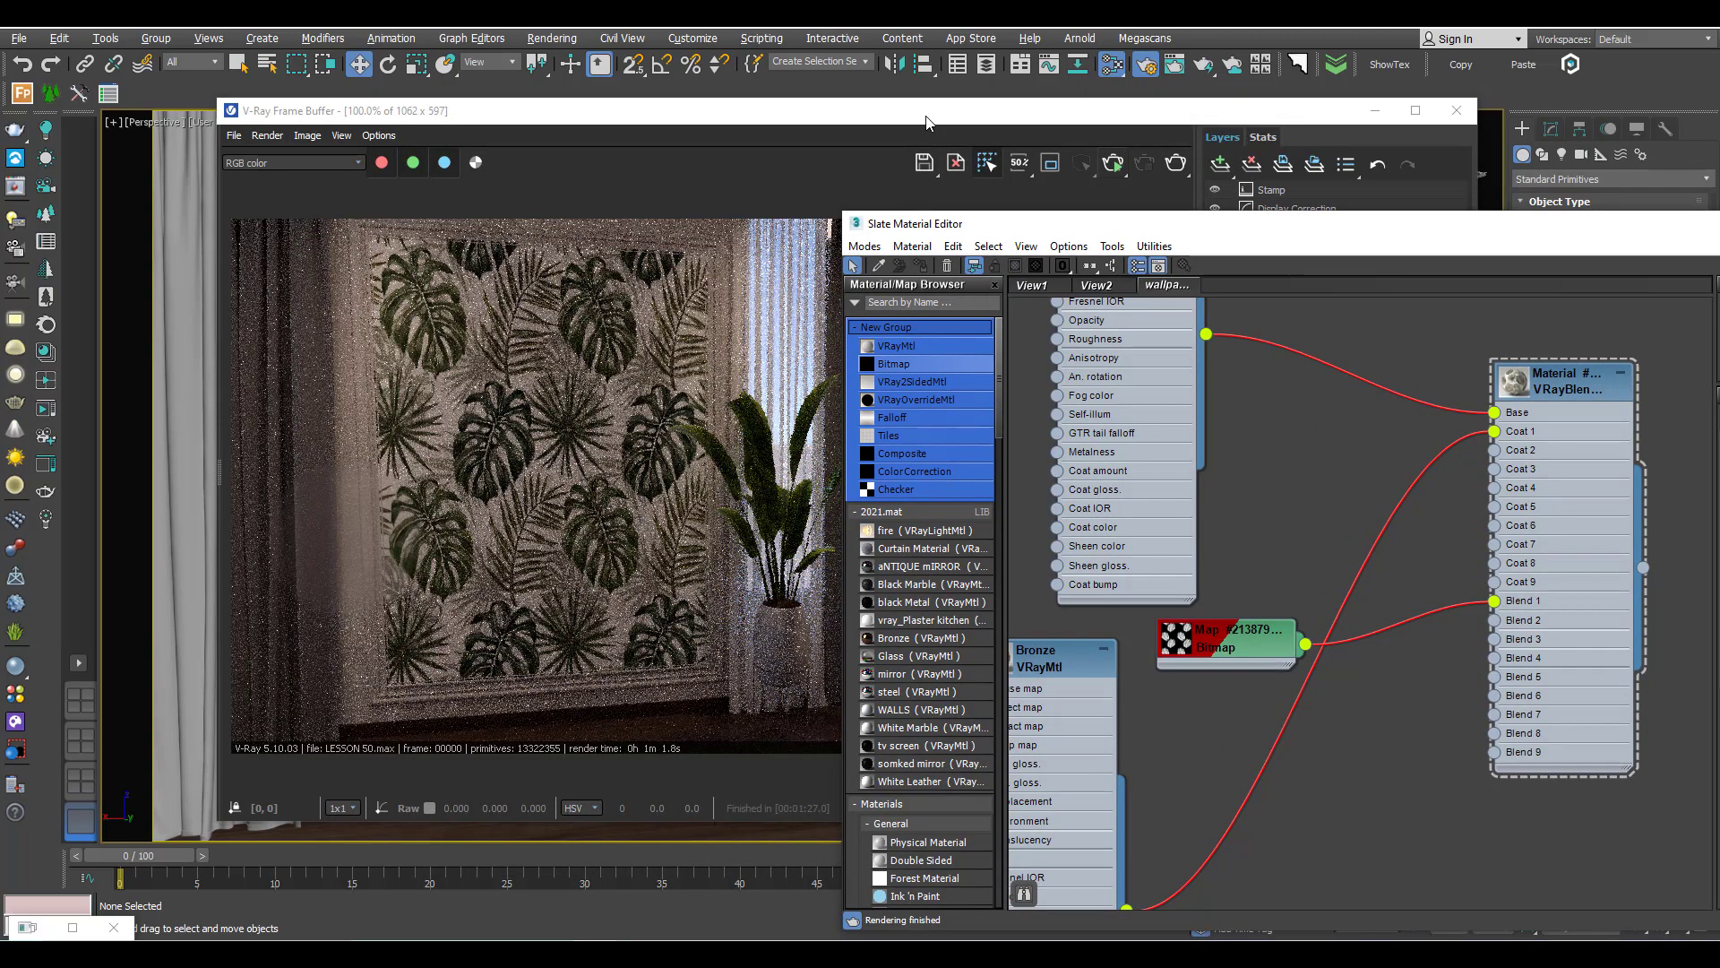
{"action": "left_click_drag", "start_coordinate": [963, 111], "coordinate": [554, 735]}
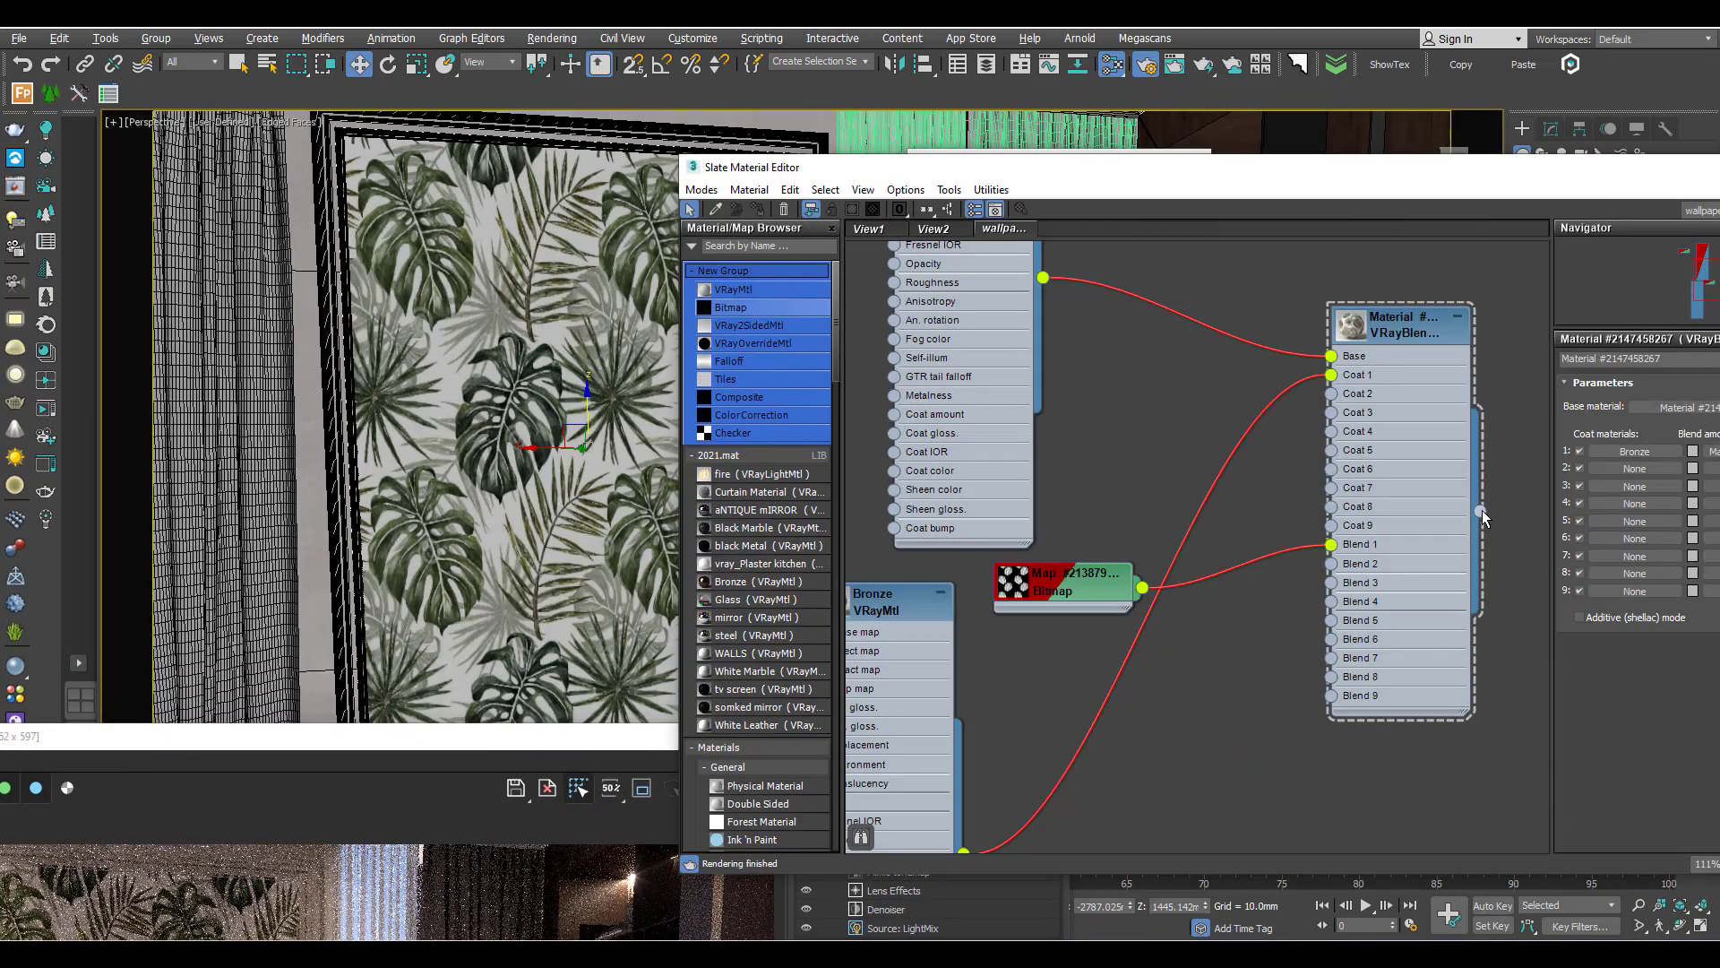
{"action": "left_click_drag", "start_coordinate": [1480, 510], "coordinate": [563, 356]}
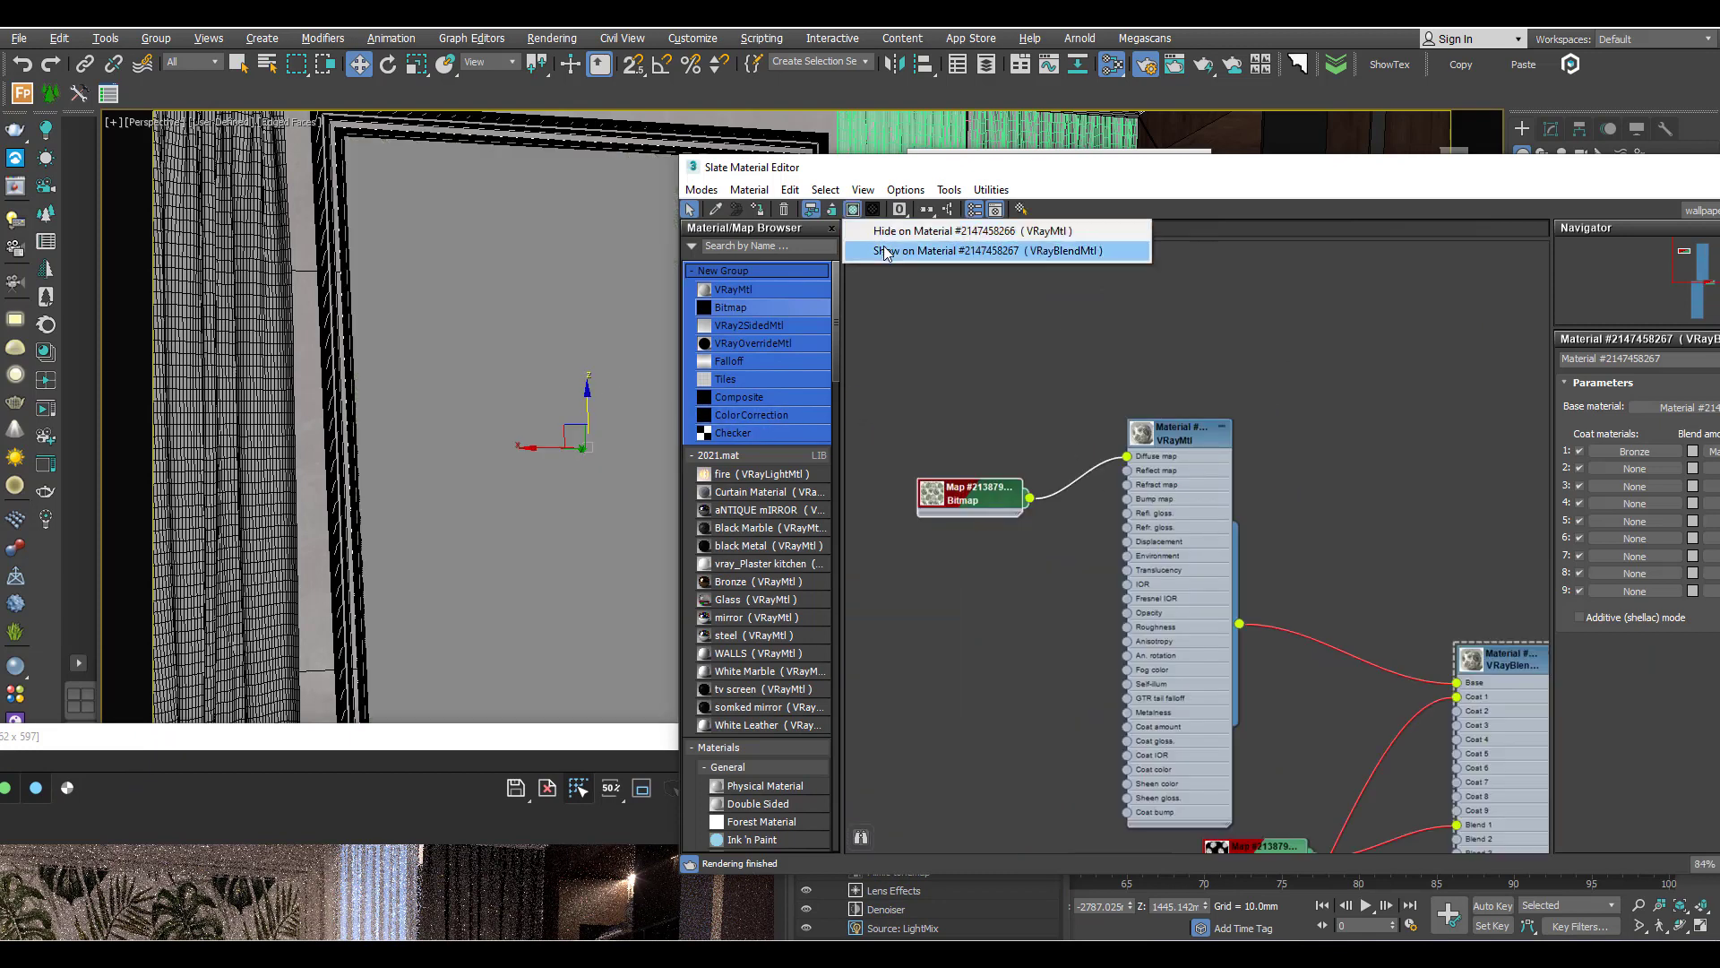
{"action": "left_click", "coordinate": [999, 251]}
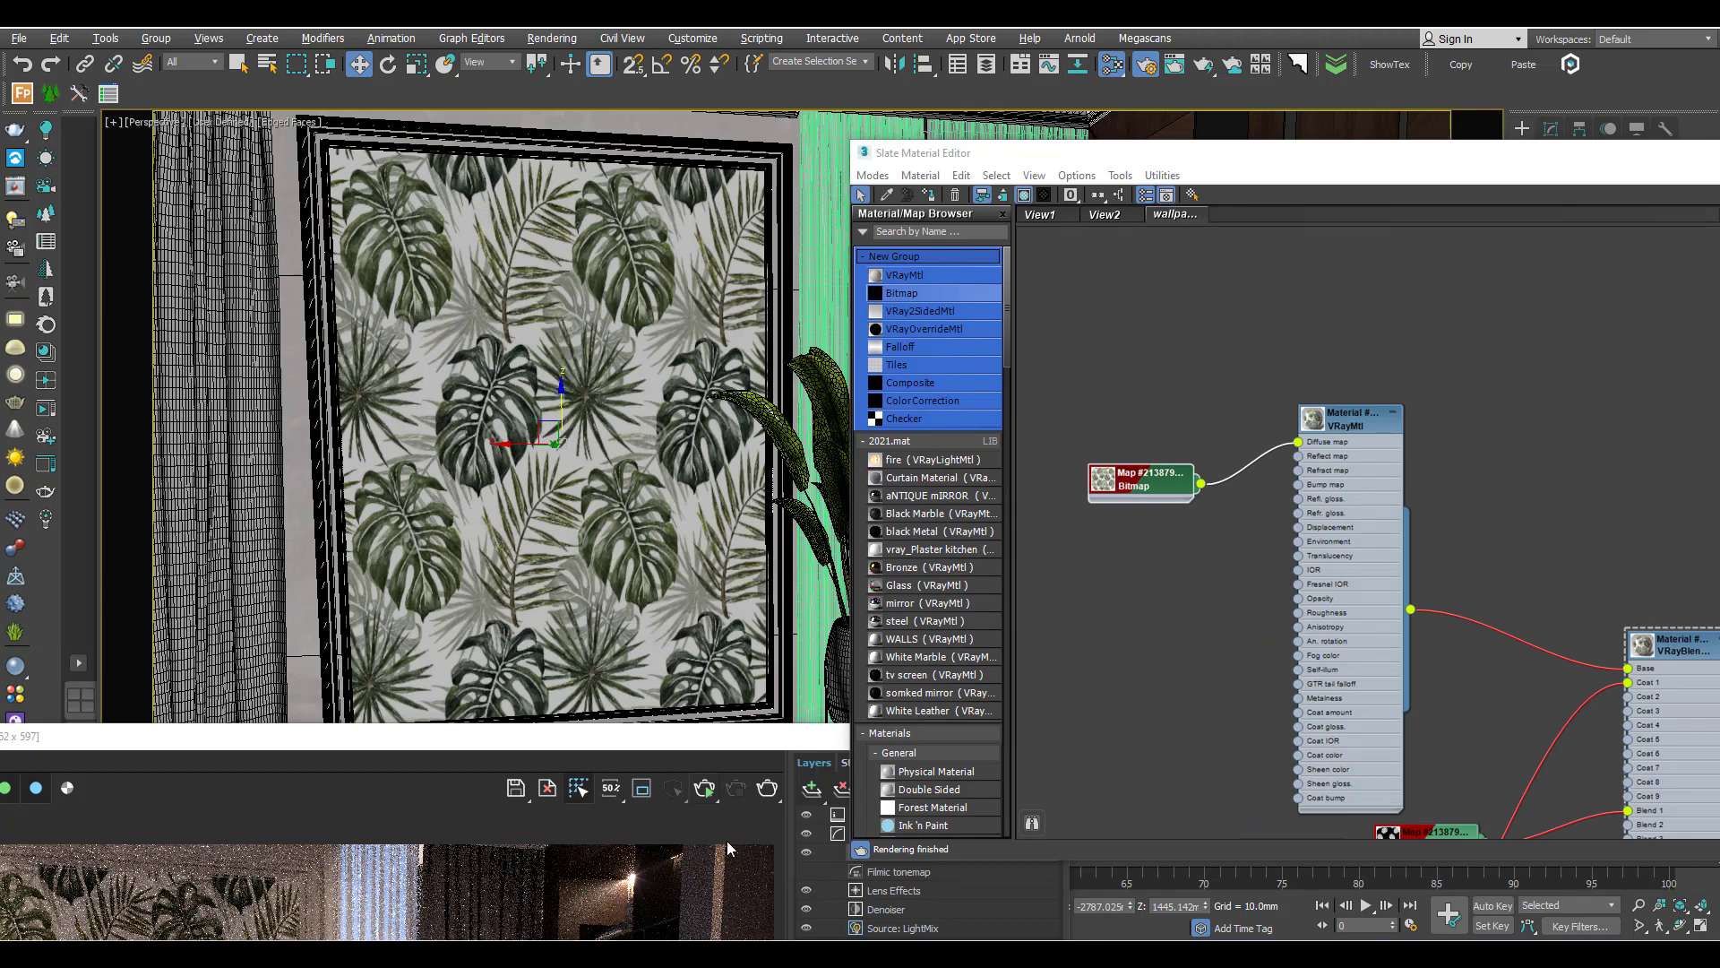
Step: Start interactive rendering and inspect the wallpaper panel's blend material up close
{"action": "left_click_drag", "start_coordinate": [703, 736], "coordinate": [1044, 151]}
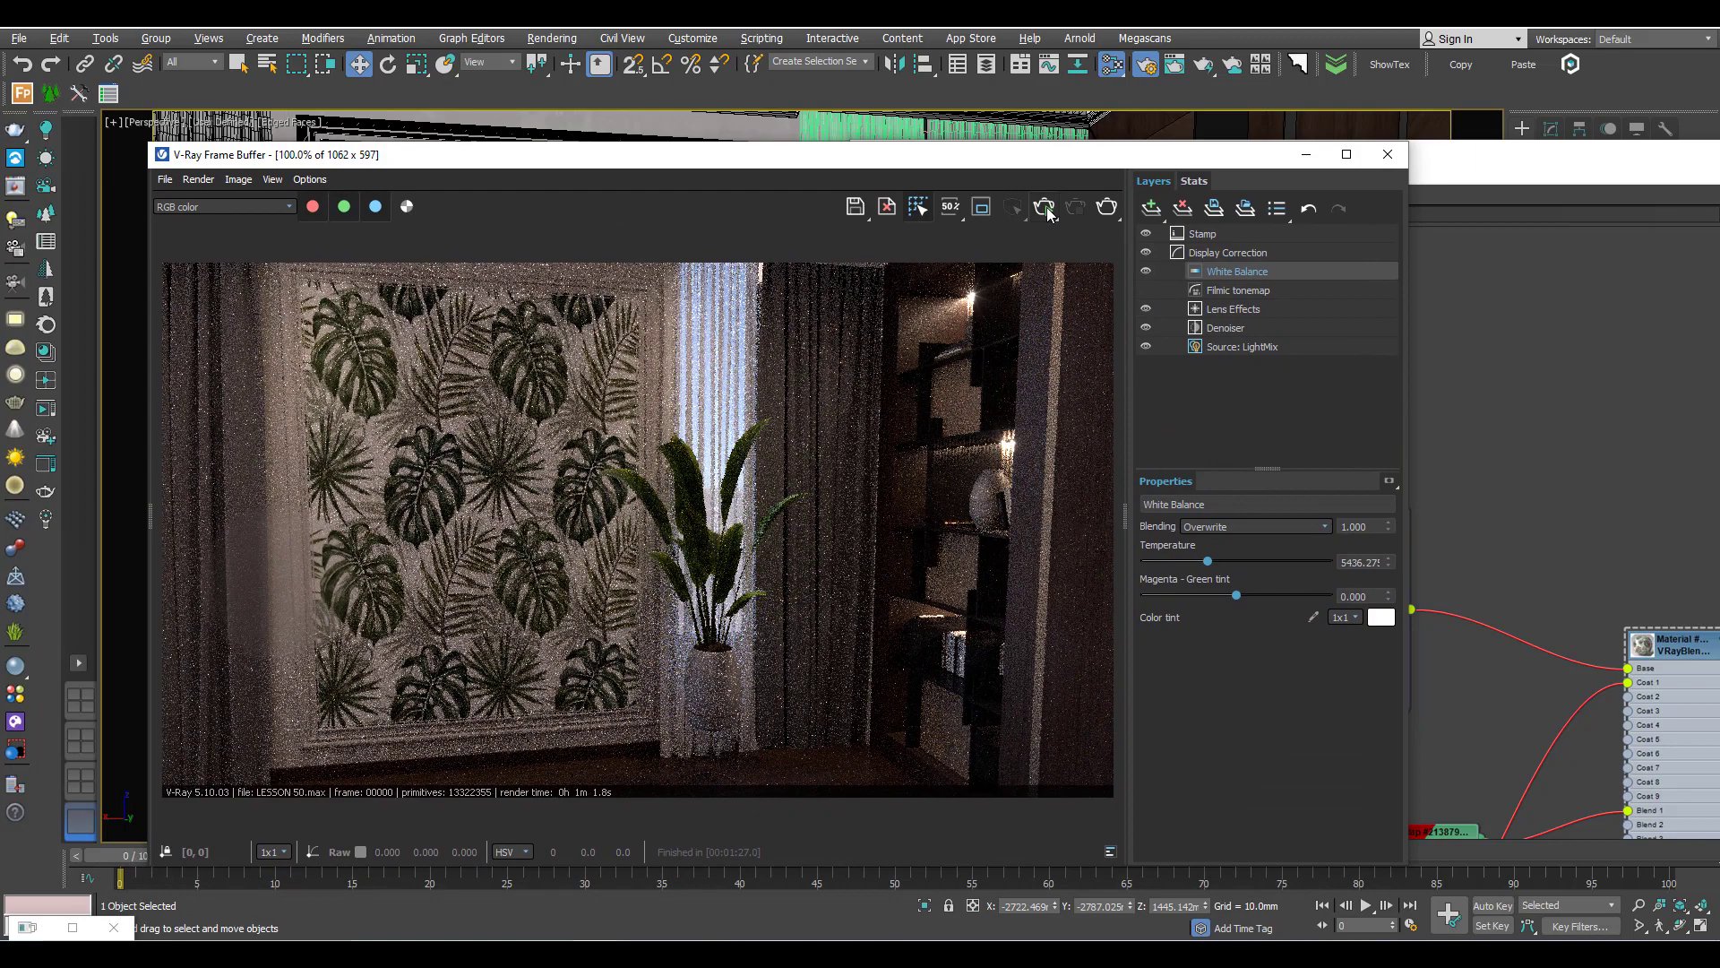
{"action": "left_click", "coordinate": [1047, 209]}
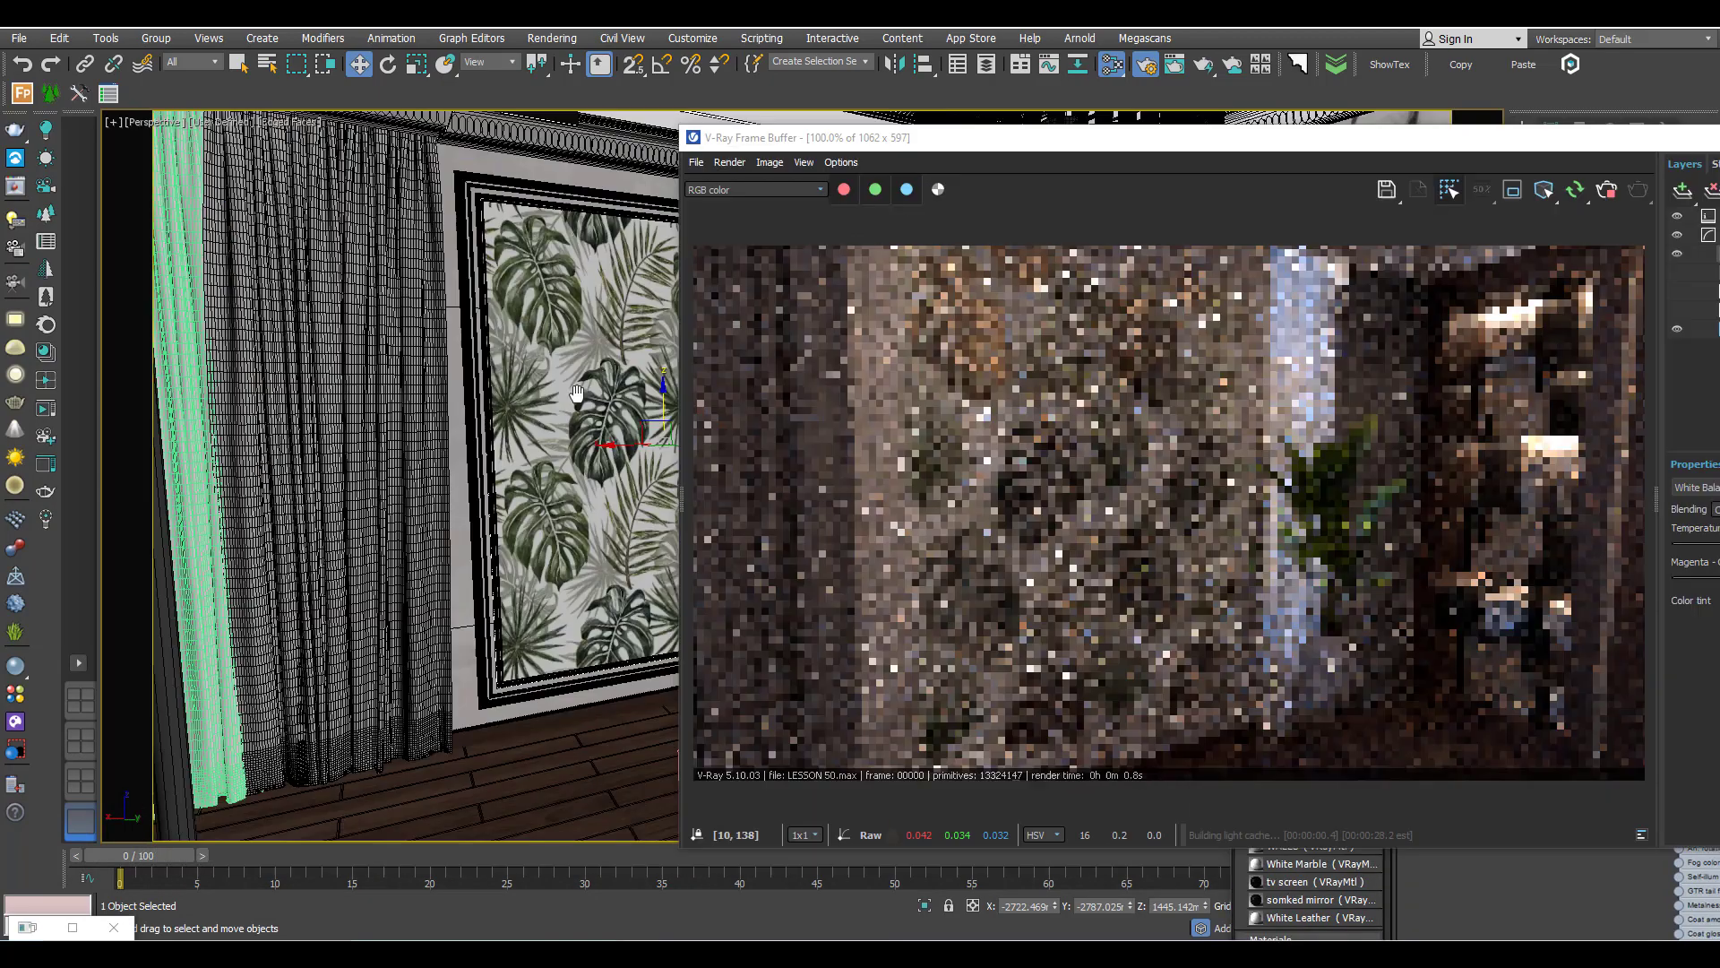
{"action": "middle_click_drag", "start_coordinate": [576, 393], "coordinate": [570, 401]}
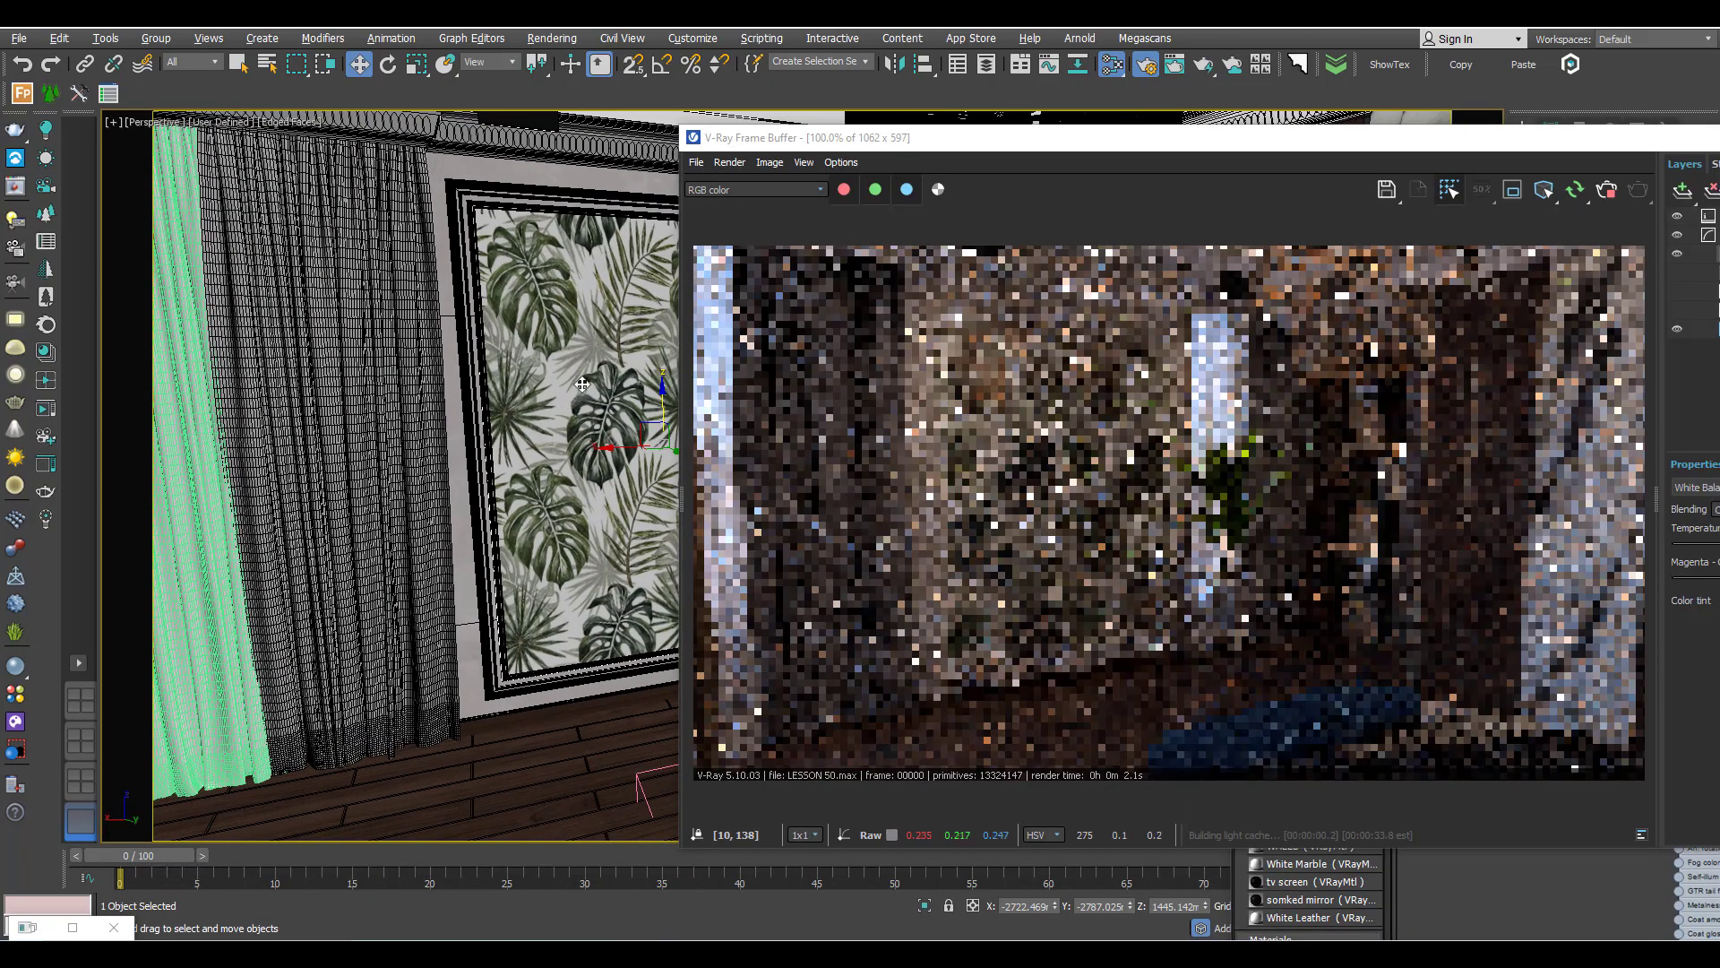
{"action": "scroll", "coordinate": [583, 383], "scroll_direction": "up", "scroll_amount": 6}
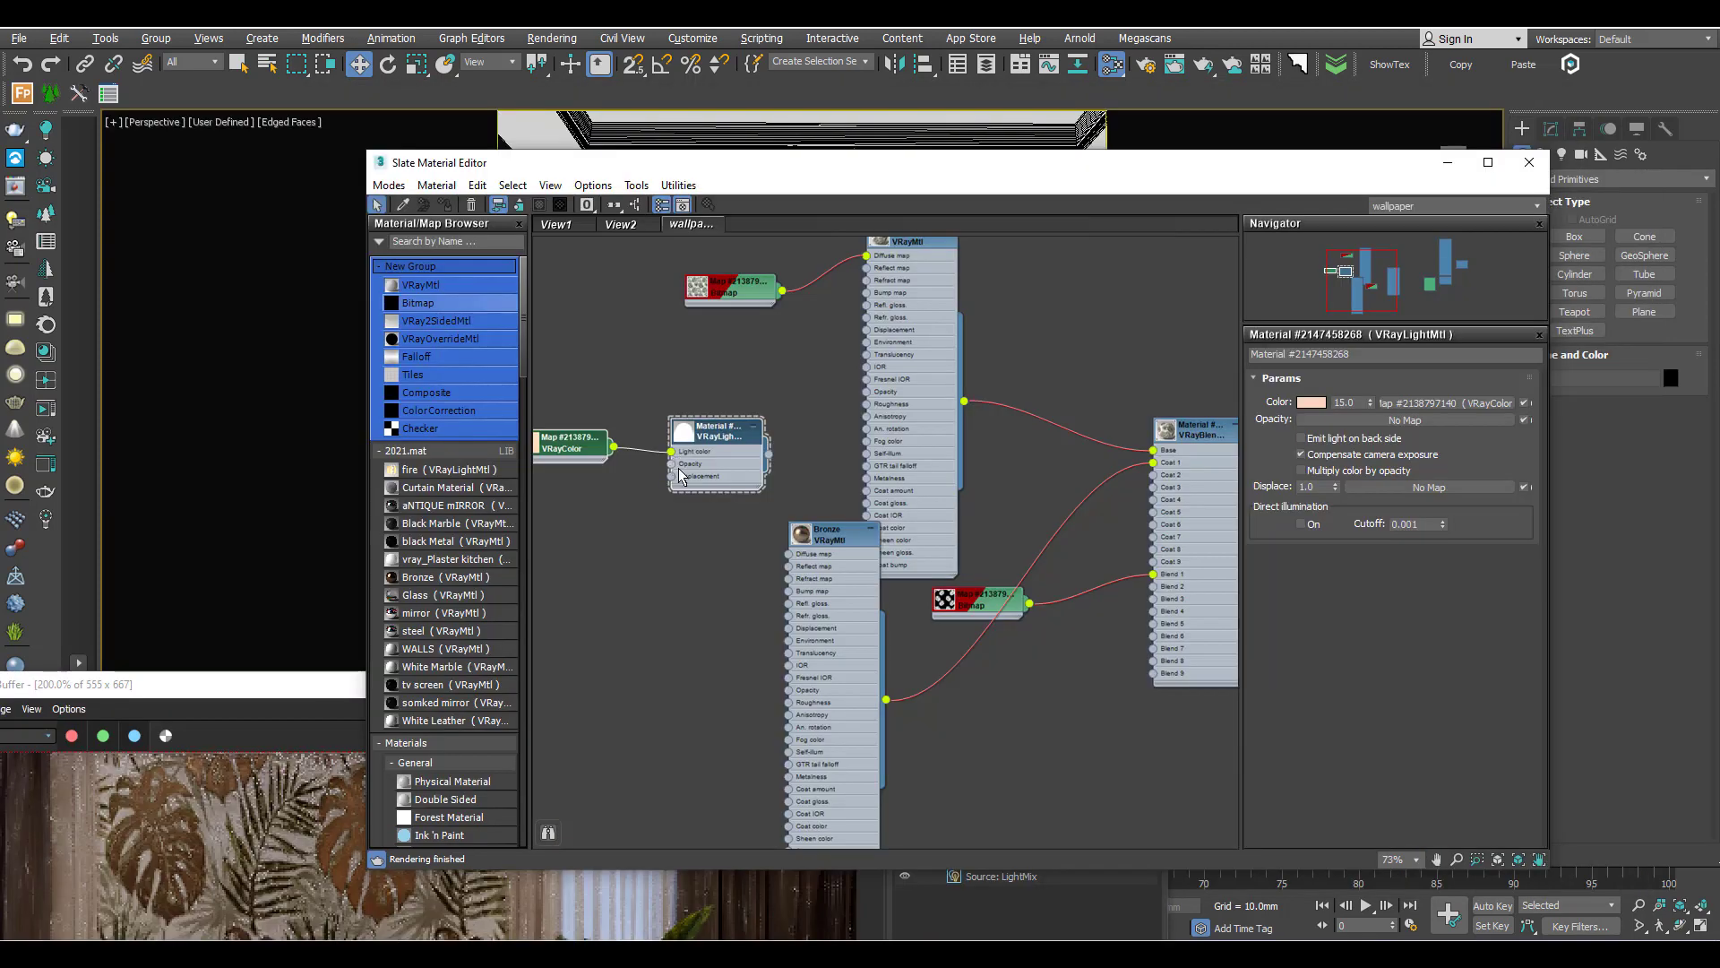
Step: Connect the VRayLightMtl to Coat 1 of the VRayBlendMtl in place of the bronze material
{"action": "left_click", "coordinate": [751, 480]}
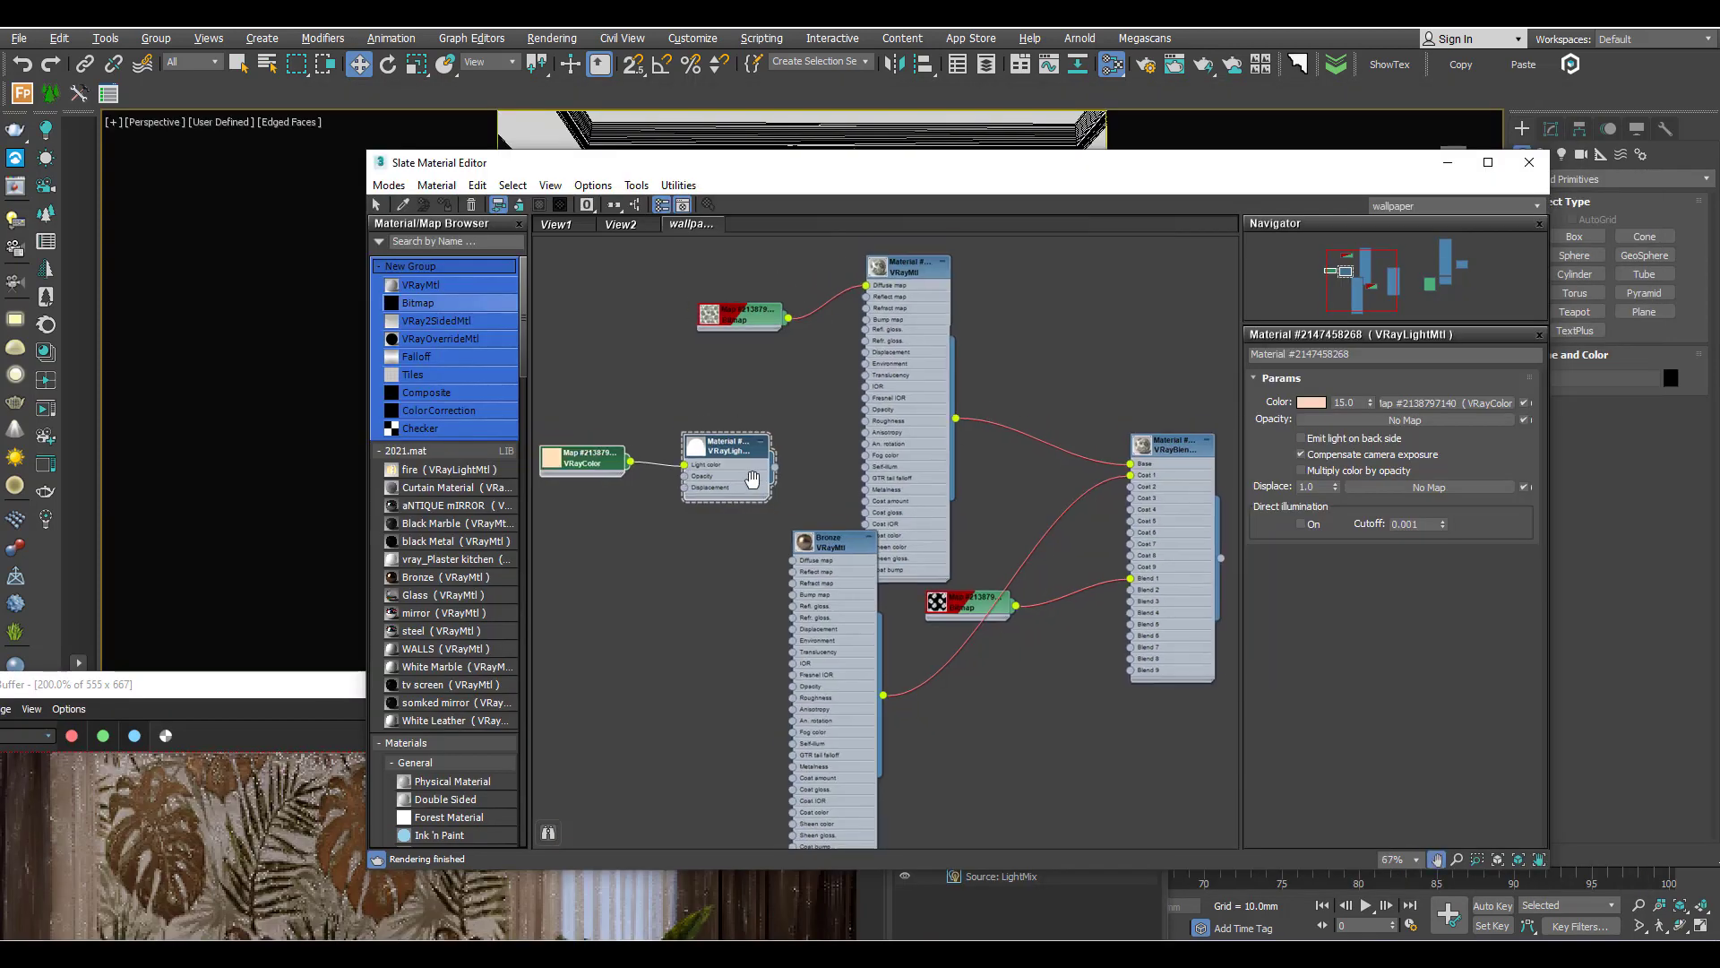
{"action": "middle_click_drag", "start_coordinate": [752, 480], "coordinate": [753, 481]}
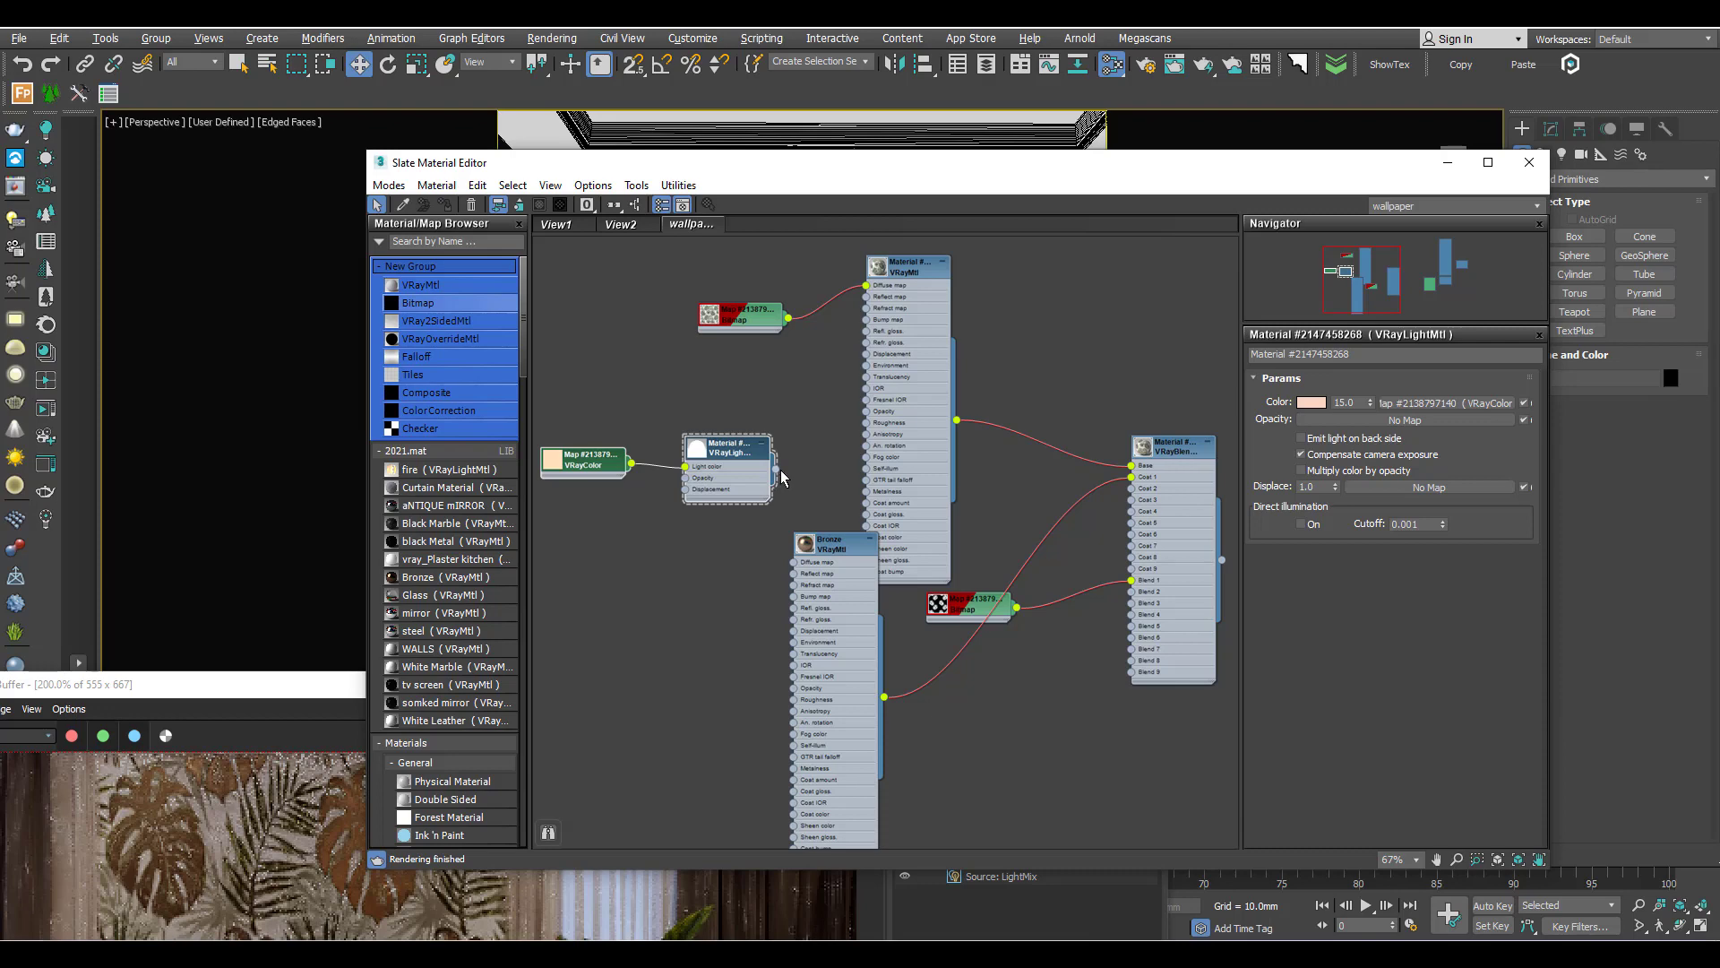
{"action": "left_click_drag", "start_coordinate": [1104, 463], "coordinate": [1143, 485]}
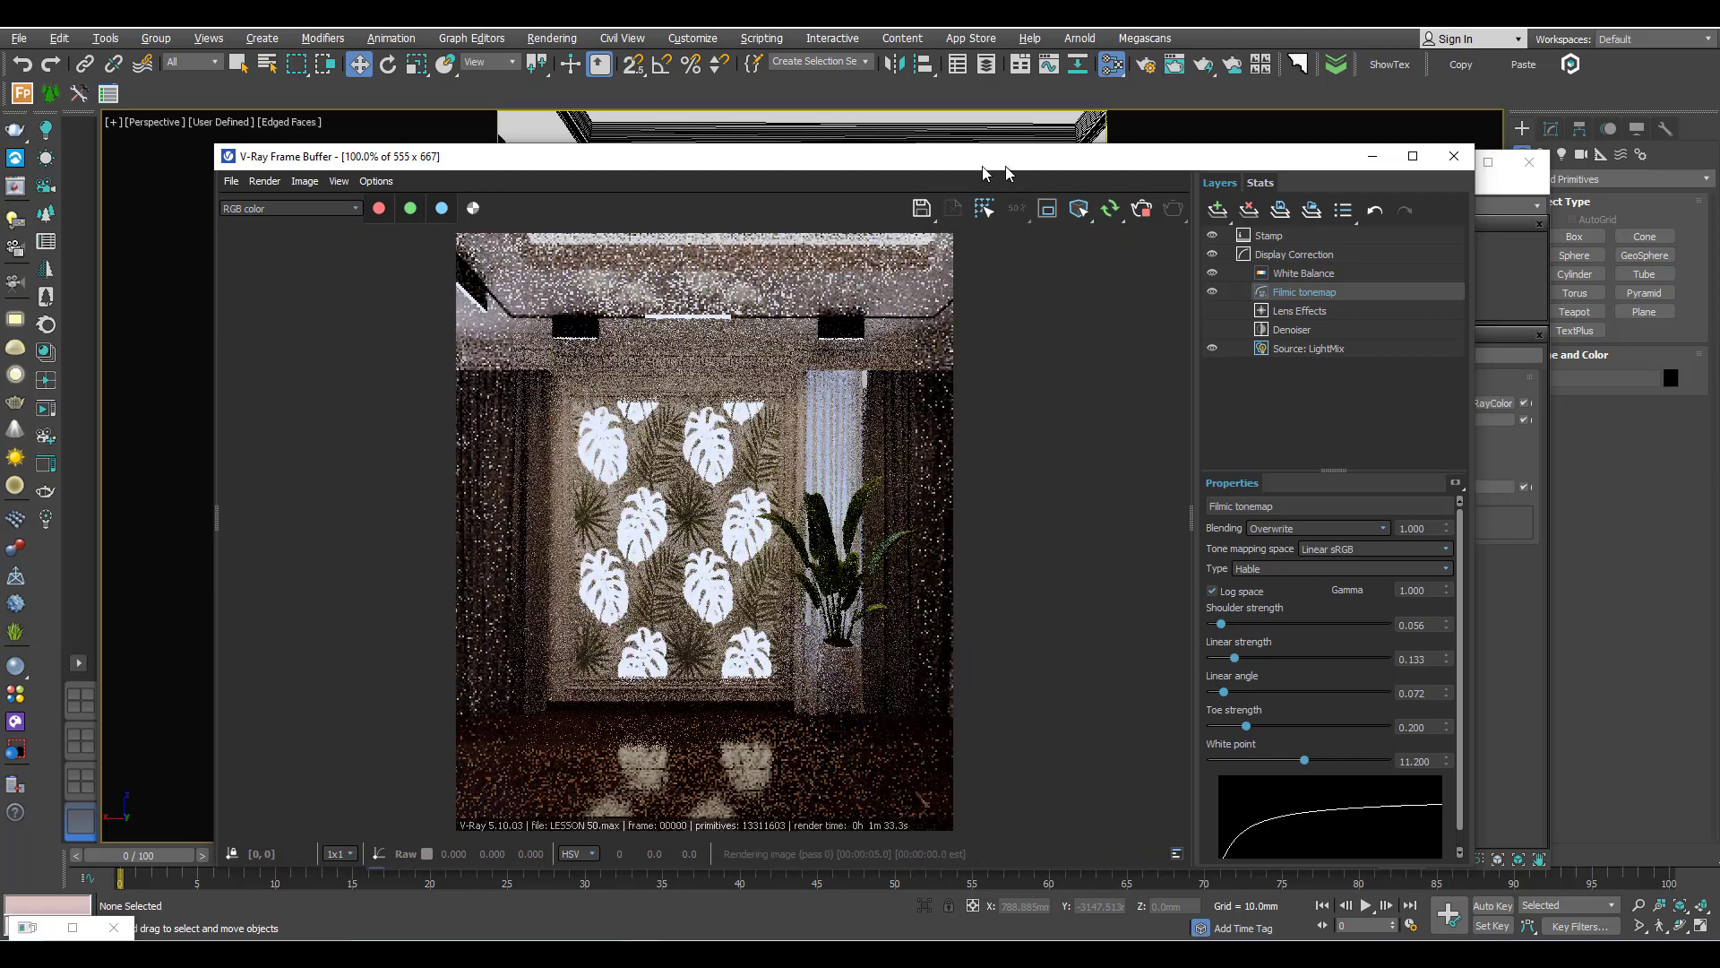
Step: Examine the light material on the wallpaper's masked leaves up close in the interactive render
{"action": "left_click_drag", "start_coordinate": [986, 172], "coordinate": [876, 160]}
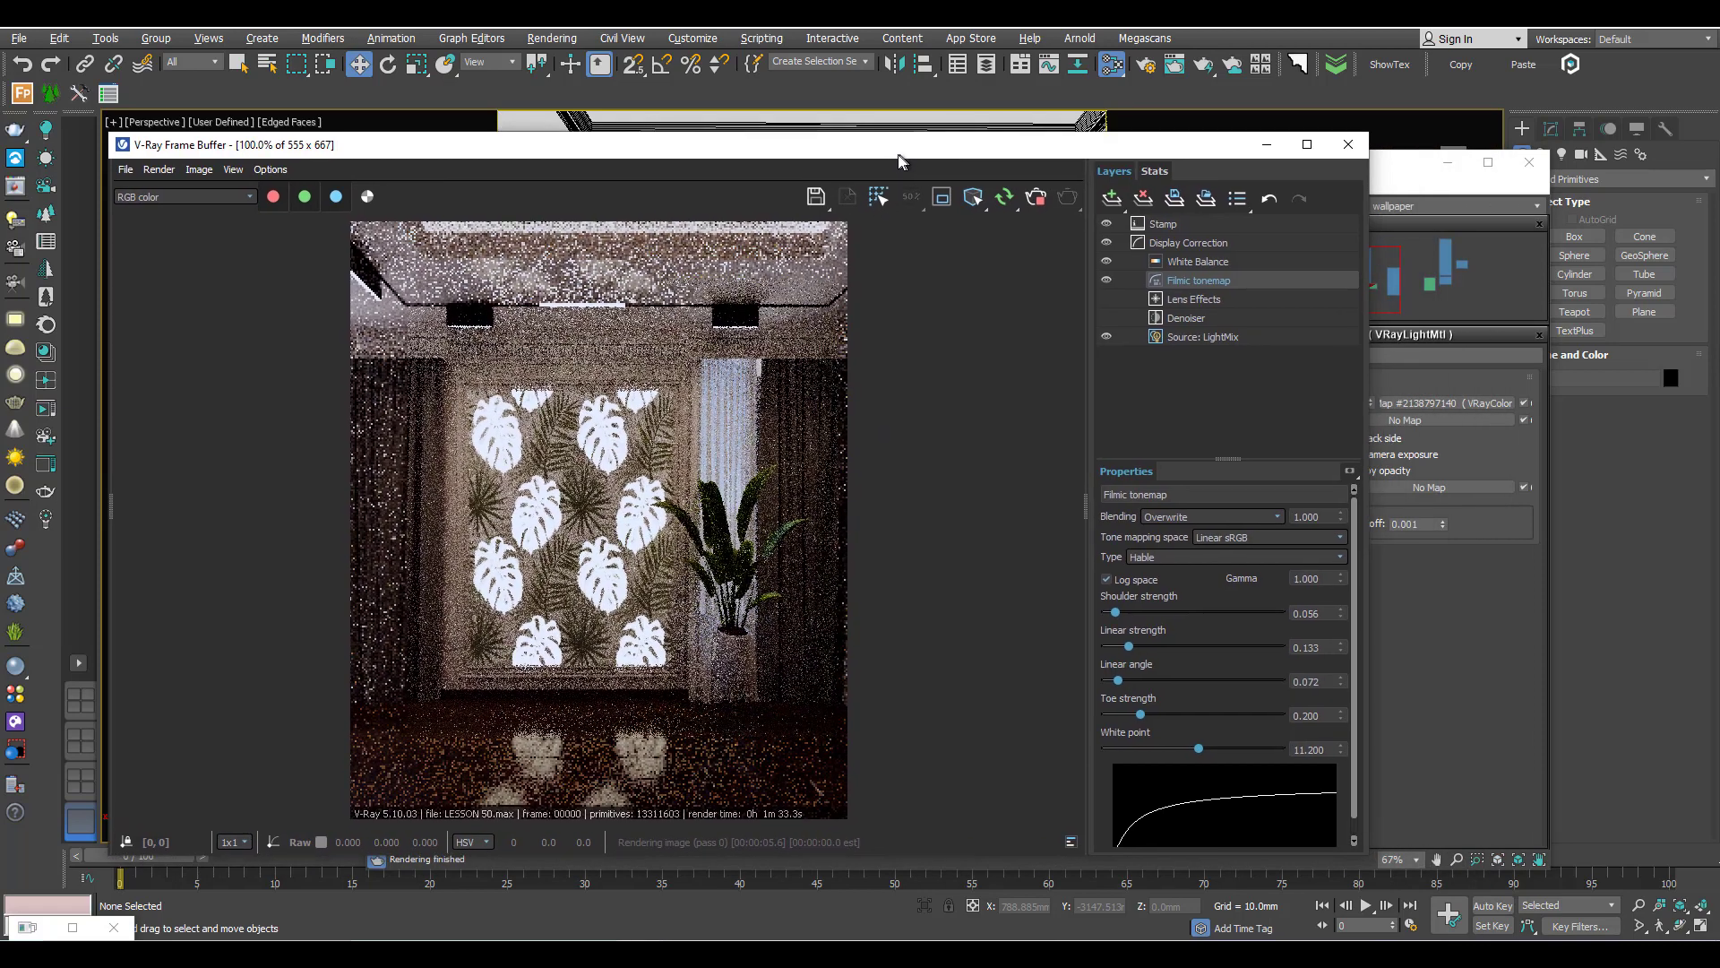
{"action": "left_click", "coordinate": [1526, 177]}
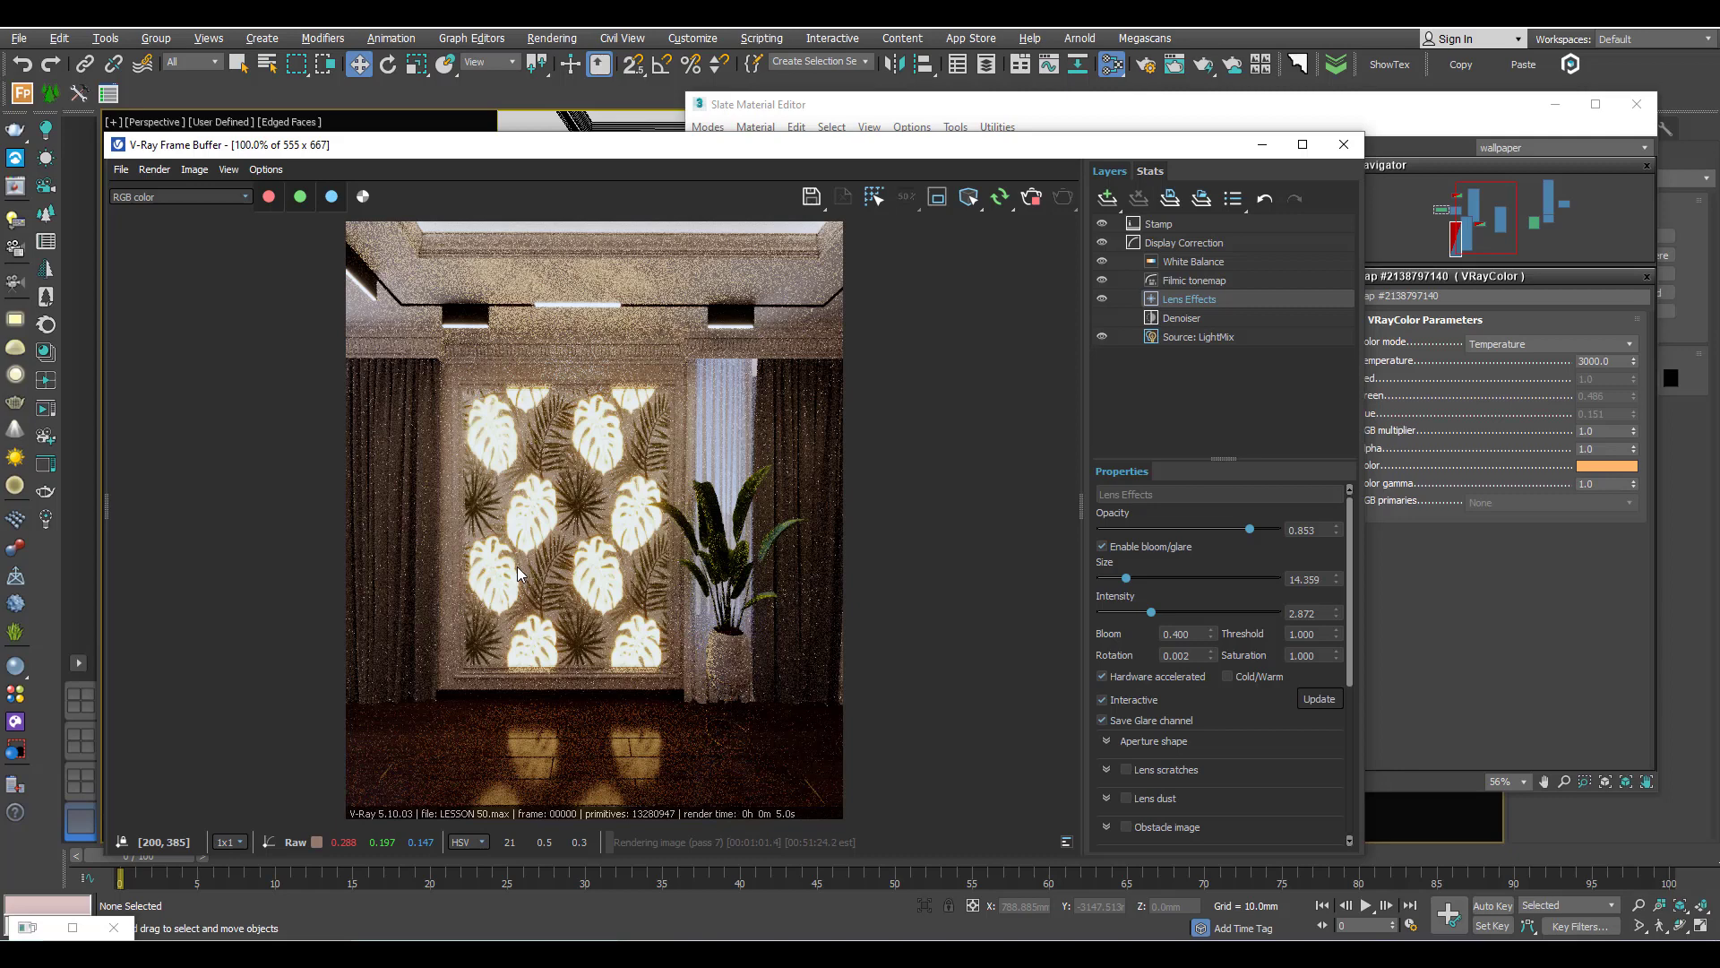
{"action": "scroll", "coordinate": [518, 575], "scroll_direction": "up", "scroll_amount": 2}
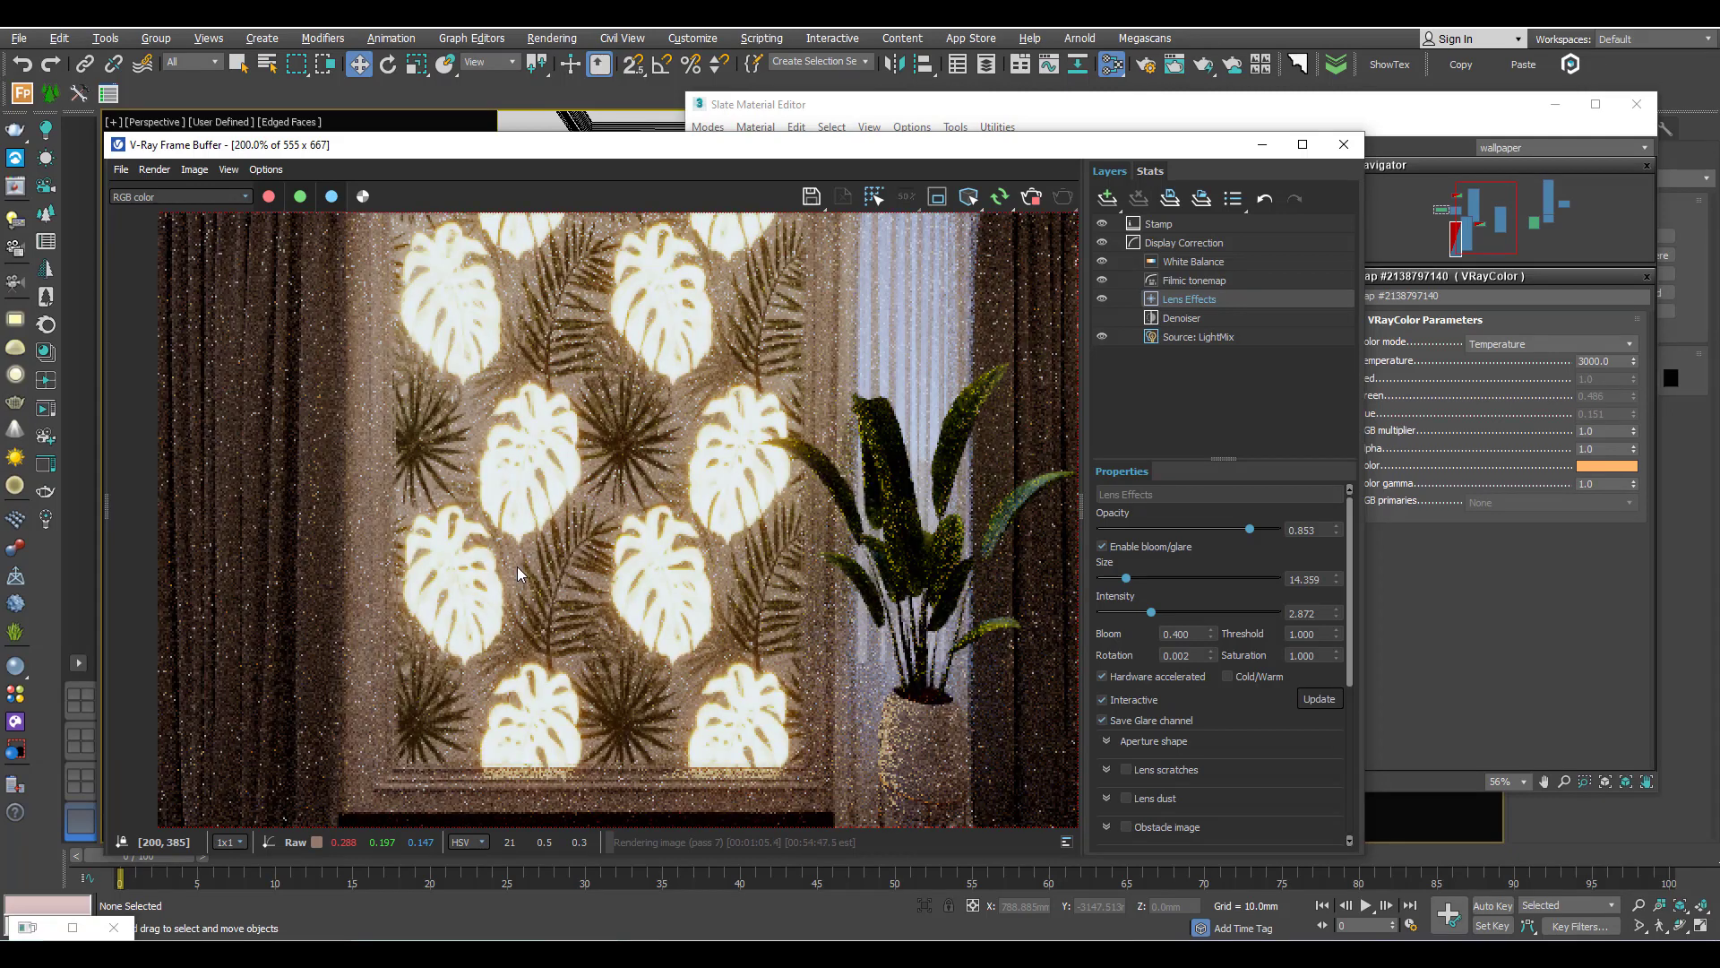
{"action": "scroll", "coordinate": [517, 574], "scroll_direction": "down", "scroll_amount": 2}
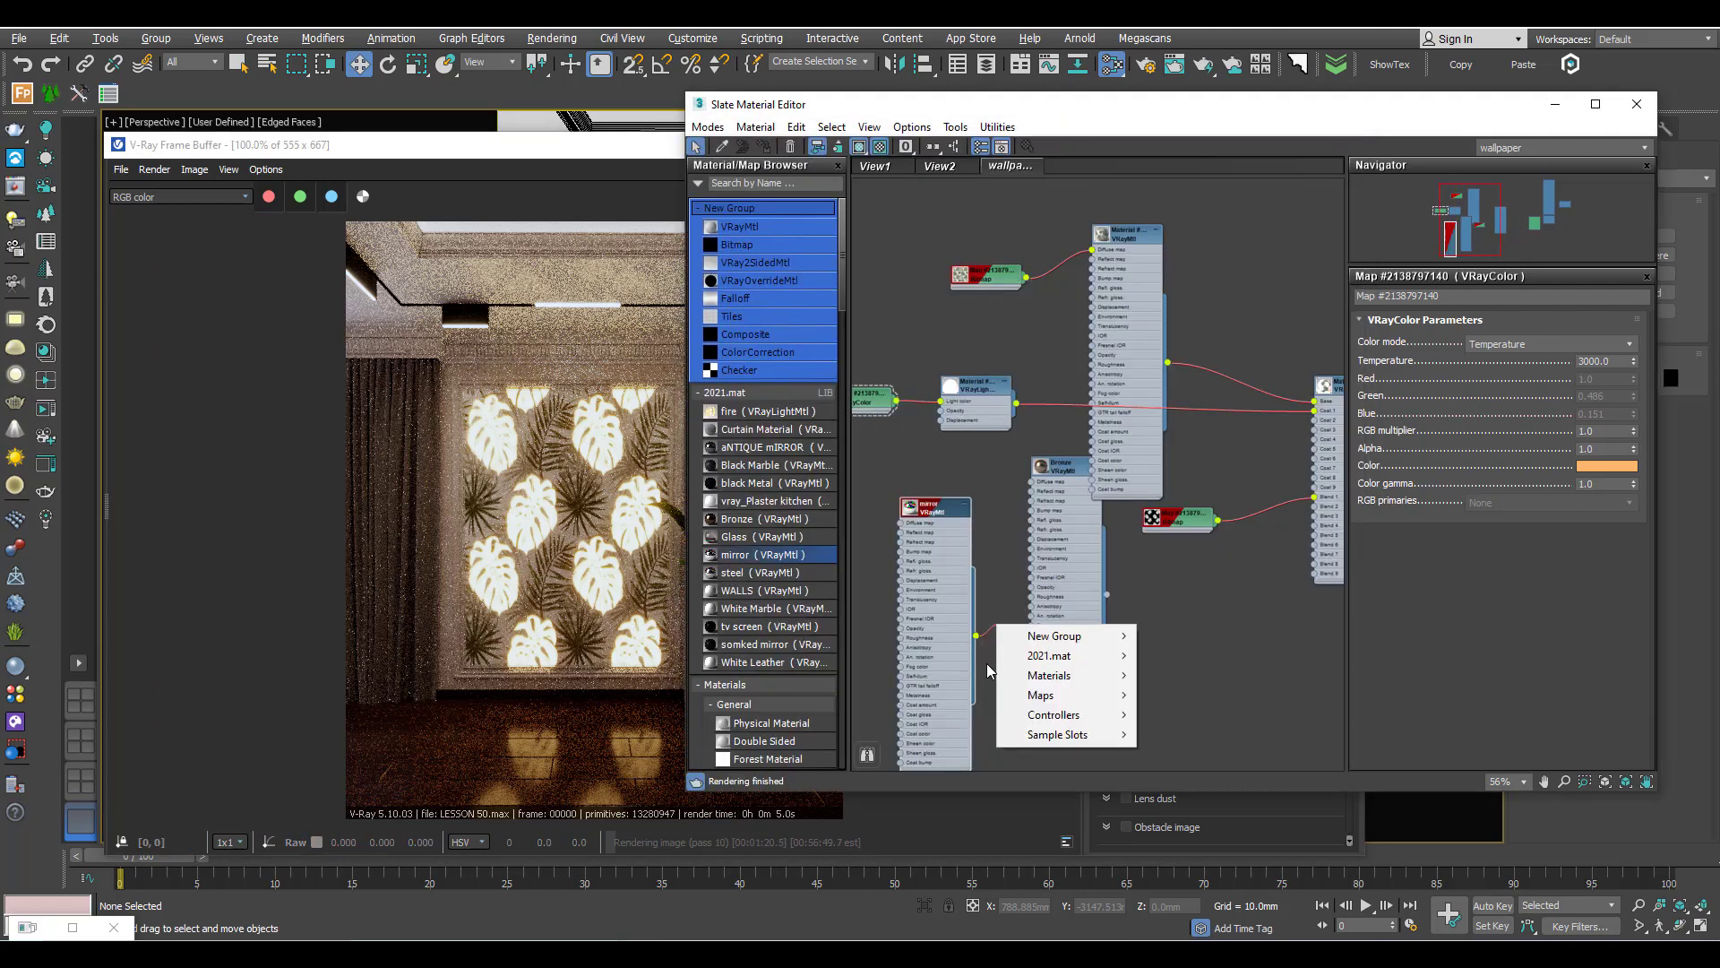
Step: Connect the mirror material to Coat 1 of the VRayBlendMtl in place of the light material
{"action": "left_click", "coordinate": [988, 688]}
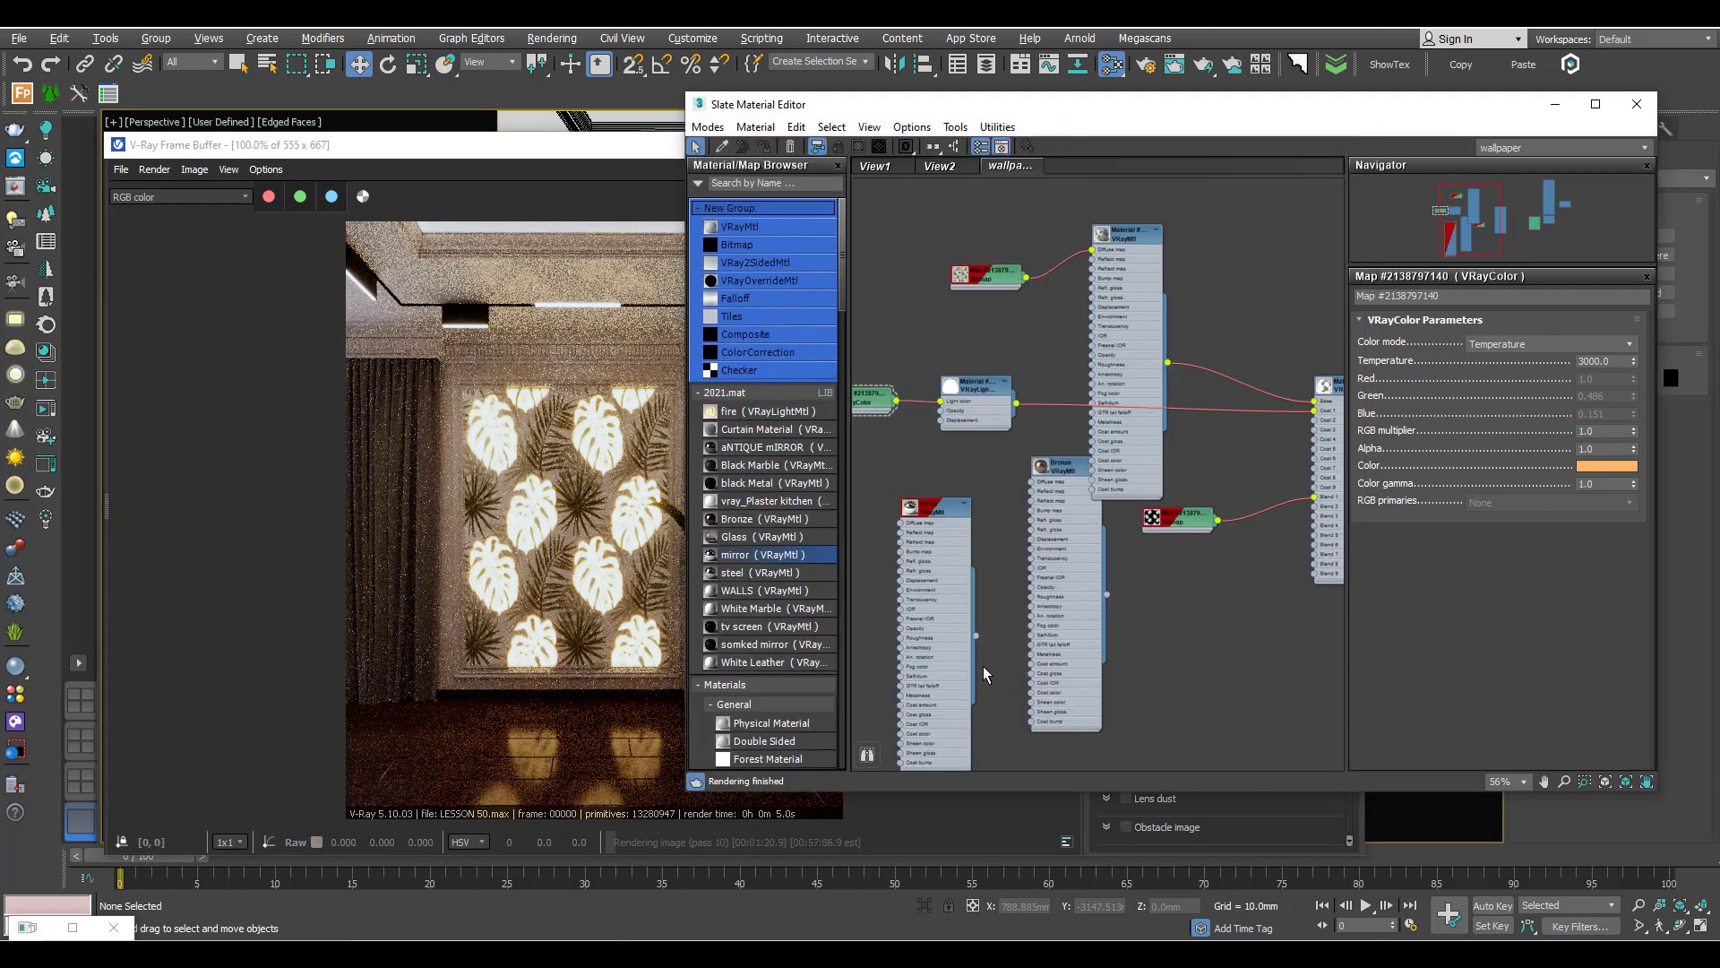
{"action": "left_click_drag", "start_coordinate": [976, 635], "coordinate": [1314, 412]}
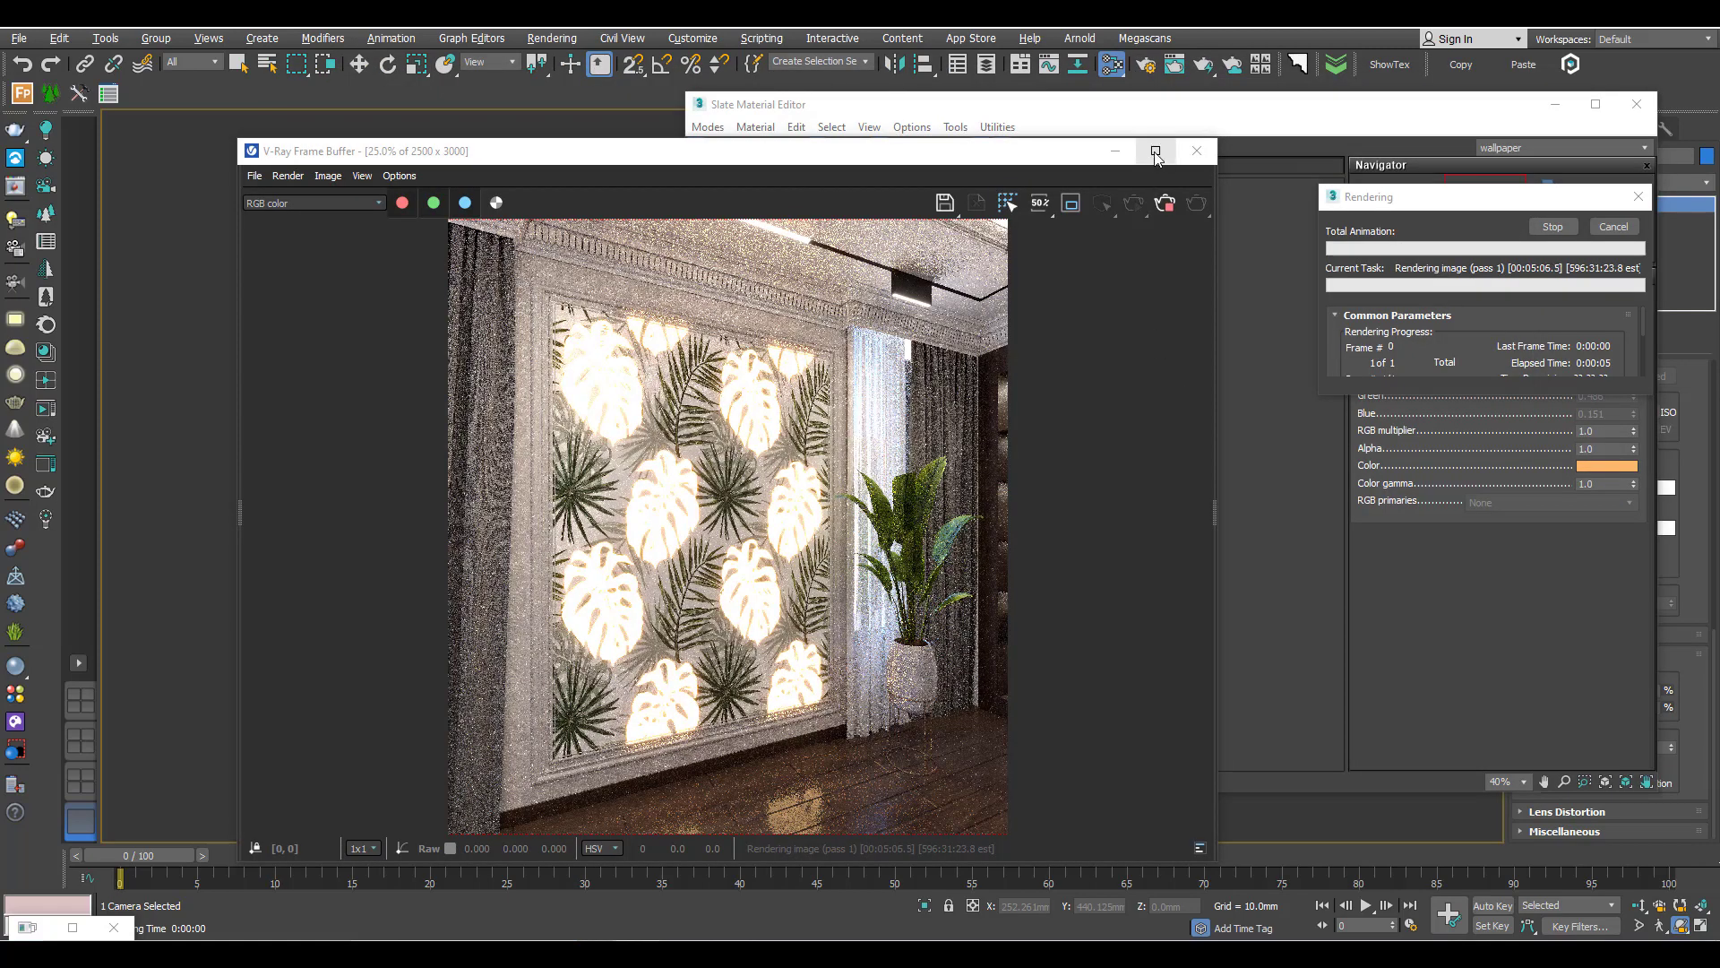
Step: Maximize the V-Ray Frame Buffer and inspect the angled camera render of the leaf wallpaper
{"action": "left_click", "coordinate": [1156, 151]}
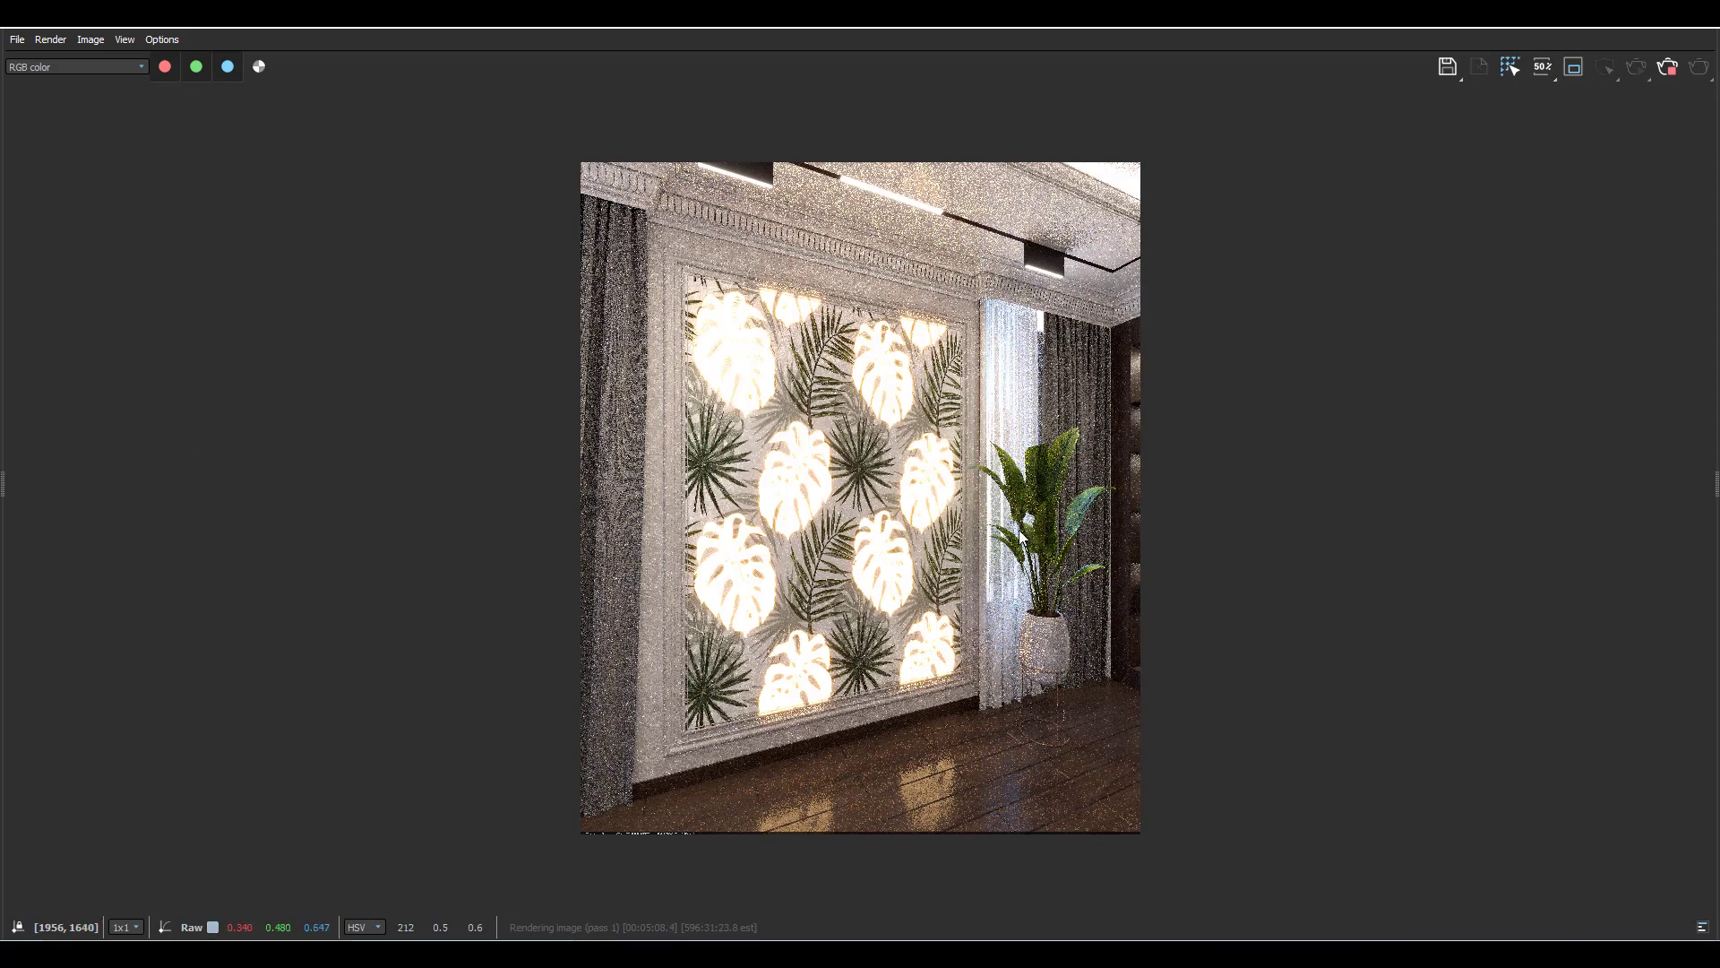
{"action": "scroll", "coordinate": [1041, 540], "scroll_direction": "up", "scroll_amount": 3}
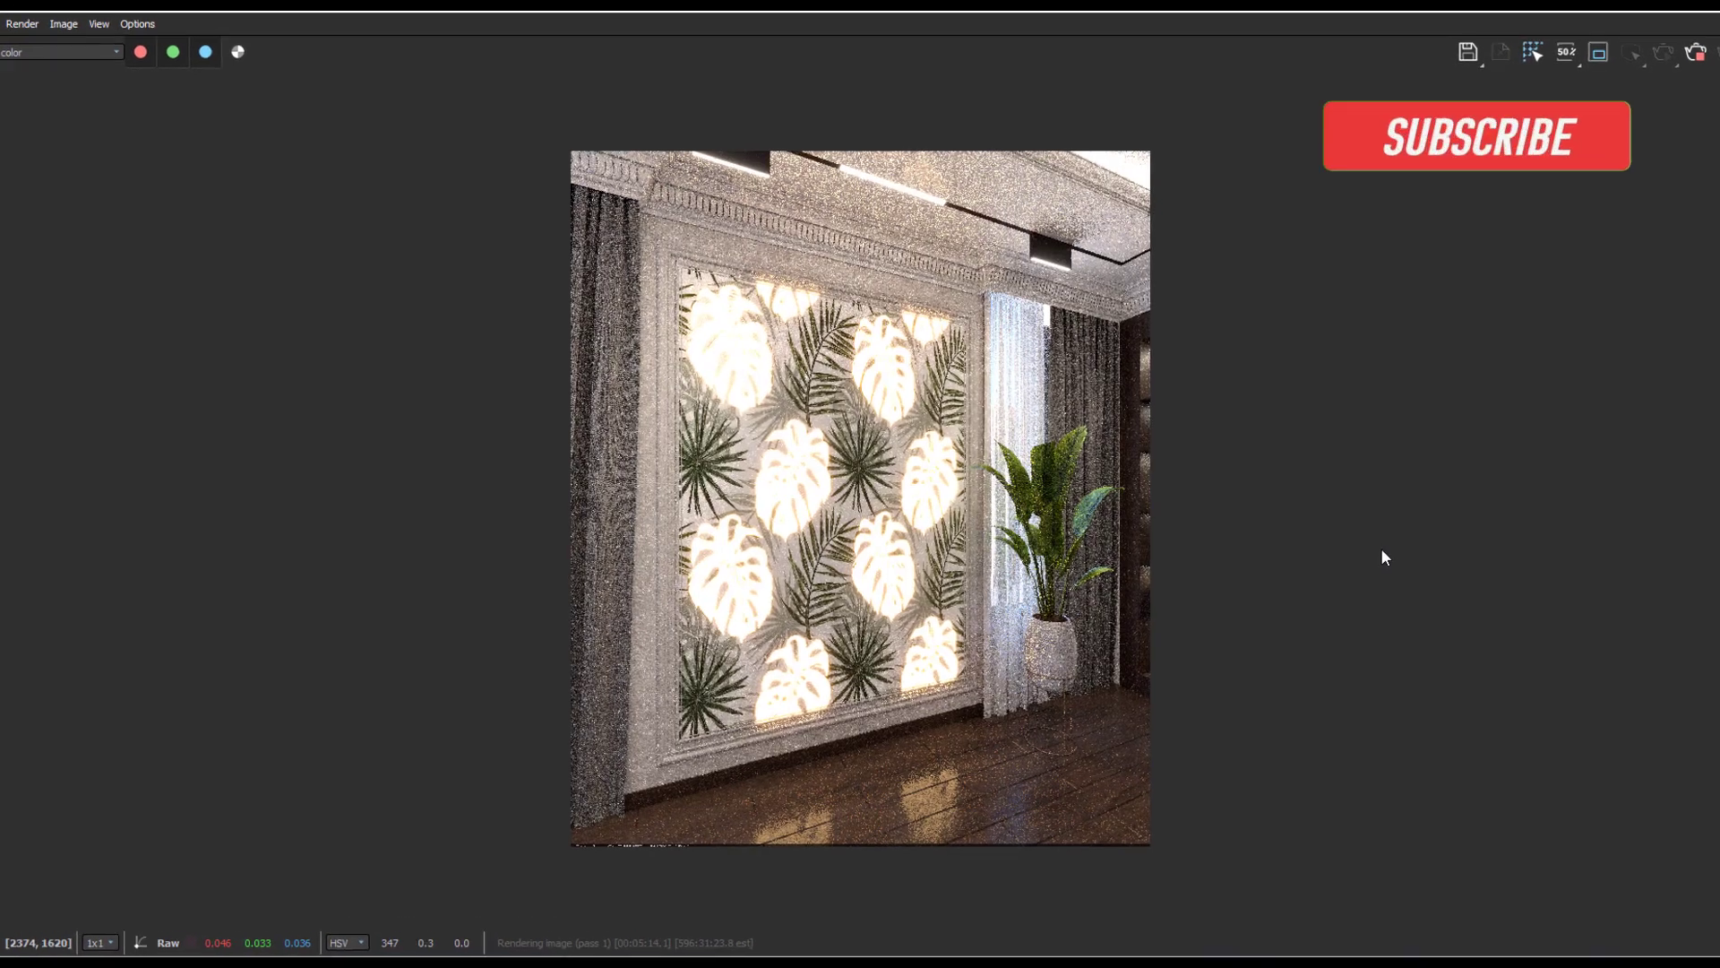